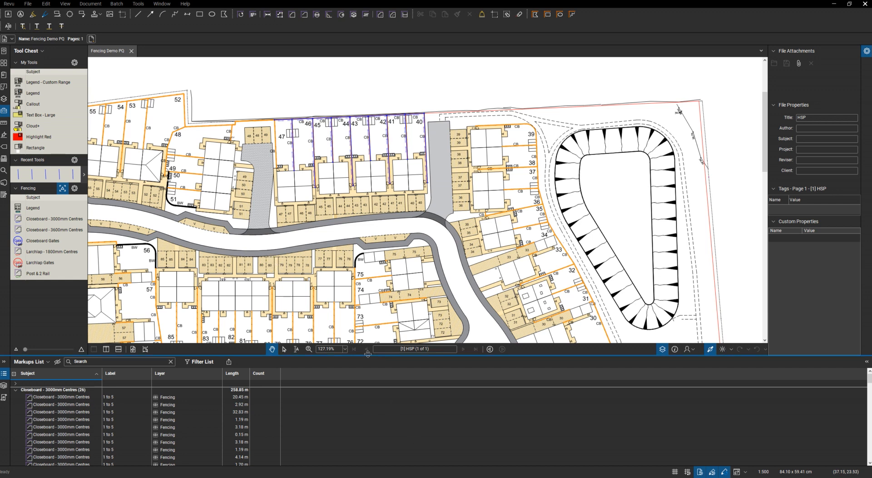
Switch to the Fencing Setup Excel workbook and review its Standard Details, Output 1 and Output 2 sheets
{"action": "left_click_drag", "start_coordinate": [368, 354], "coordinate": [368, 369]}
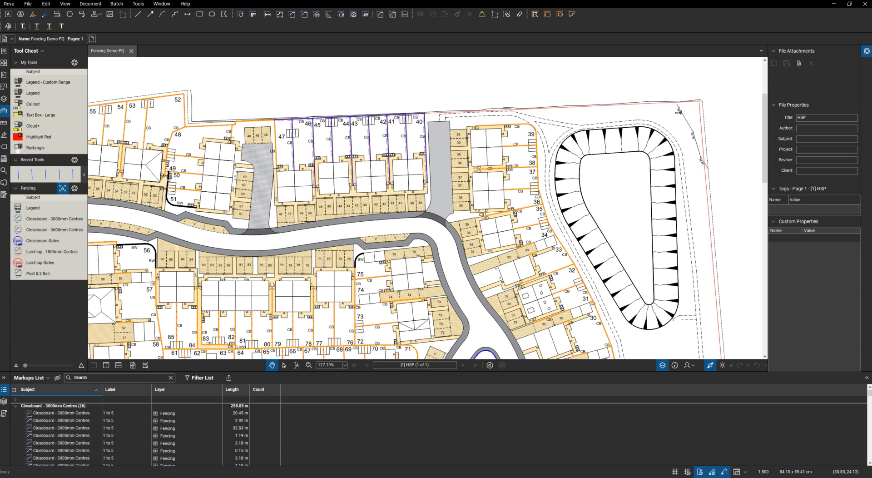
{"action": "mouse_move", "coordinate": [223, 476]}
{"action": "left_click", "coordinate": [223, 453]}
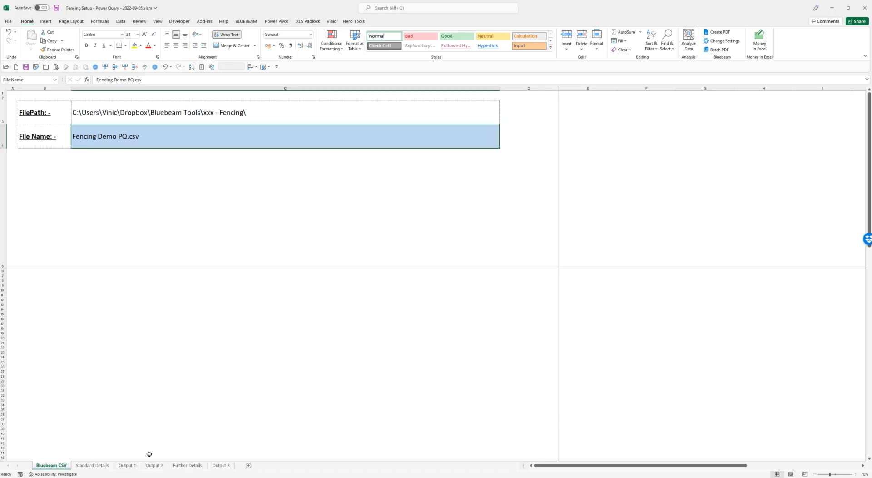
{"action": "left_click", "coordinate": [100, 466]}
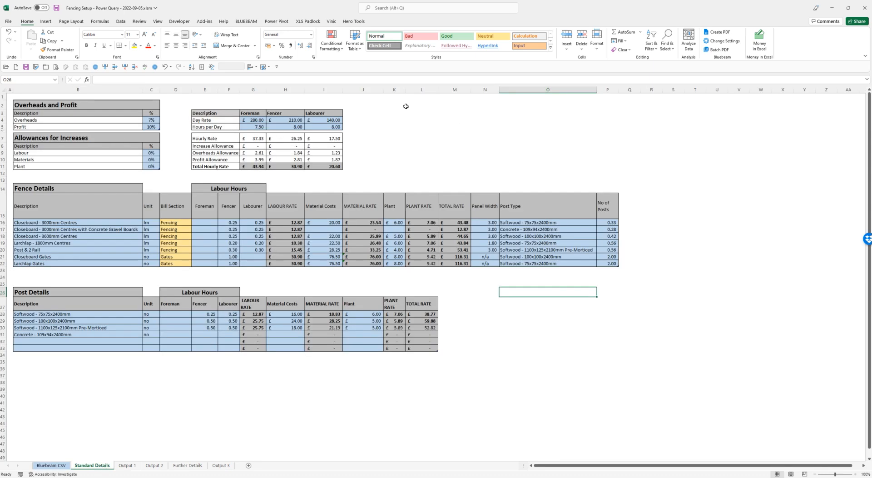
{"action": "left_click", "coordinate": [173, 211]}
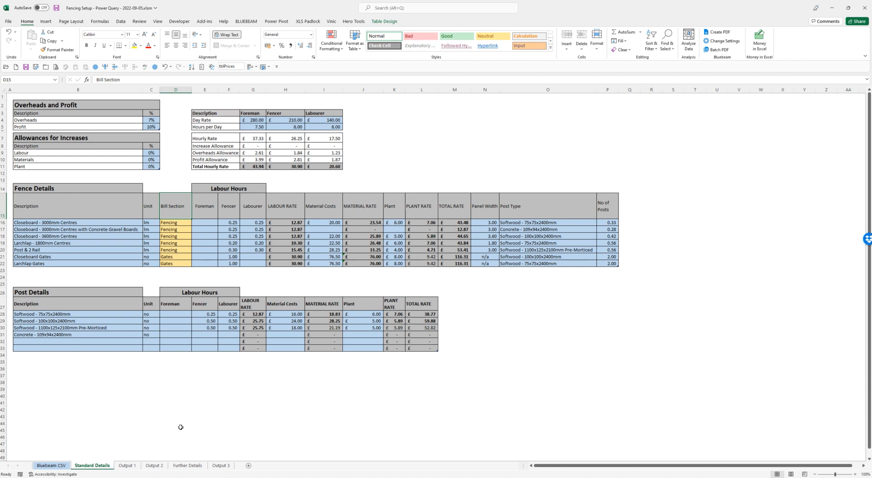
{"action": "left_click", "coordinate": [127, 465]}
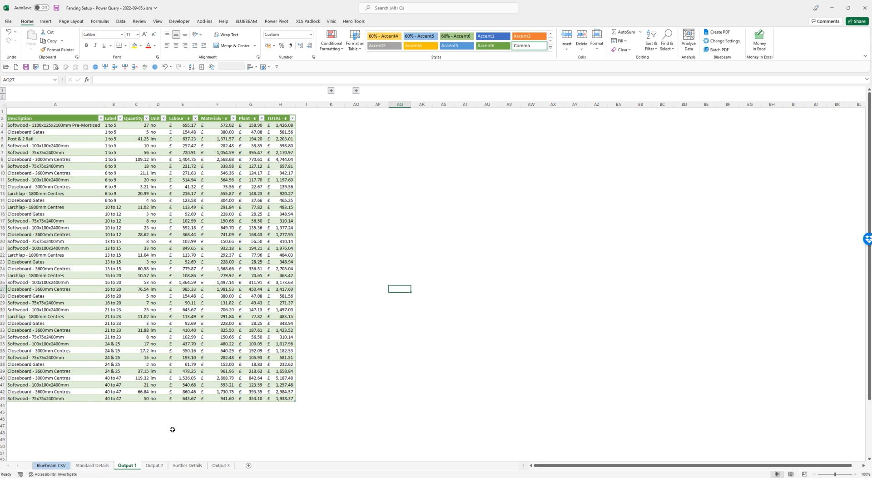
{"action": "left_click", "coordinate": [154, 465]}
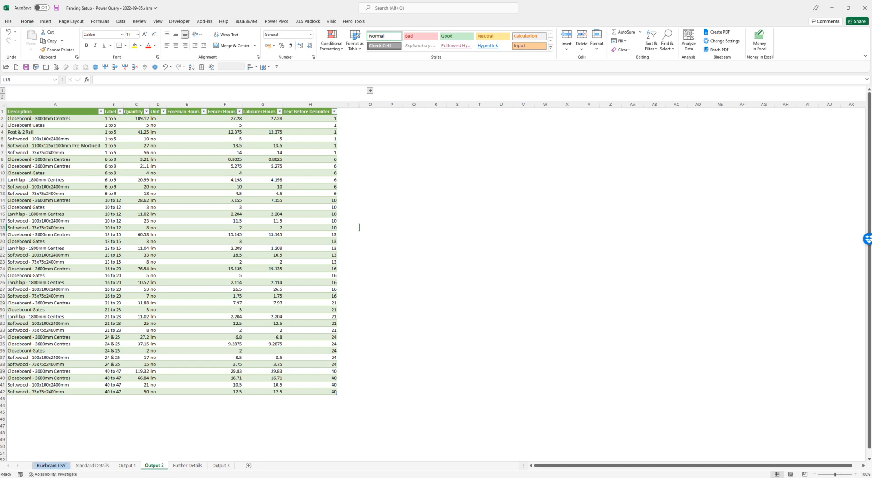
Return to the Bluebeam plan and draw three Closeboard - 3000mm Centres runs between plots 48 to 51, about 10.3, 10.3 and 11.4 m long
{"action": "mouse_move", "coordinate": [374, 477]}
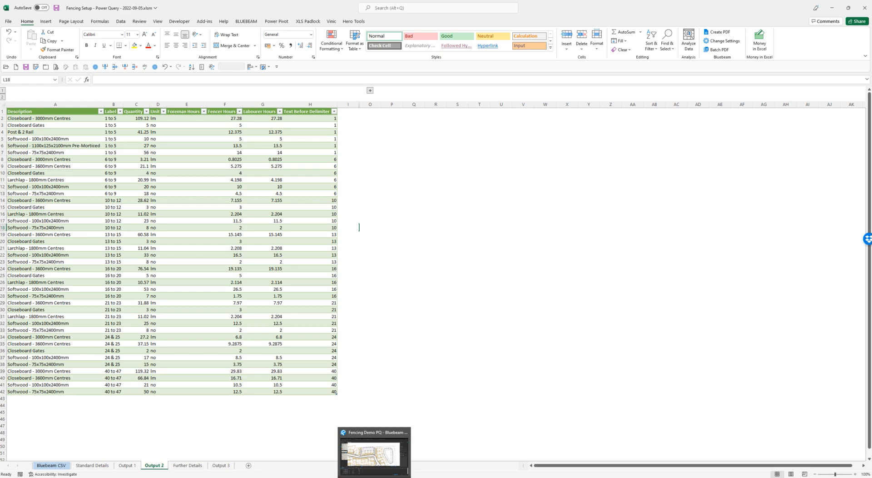
{"action": "left_click", "coordinate": [374, 449]}
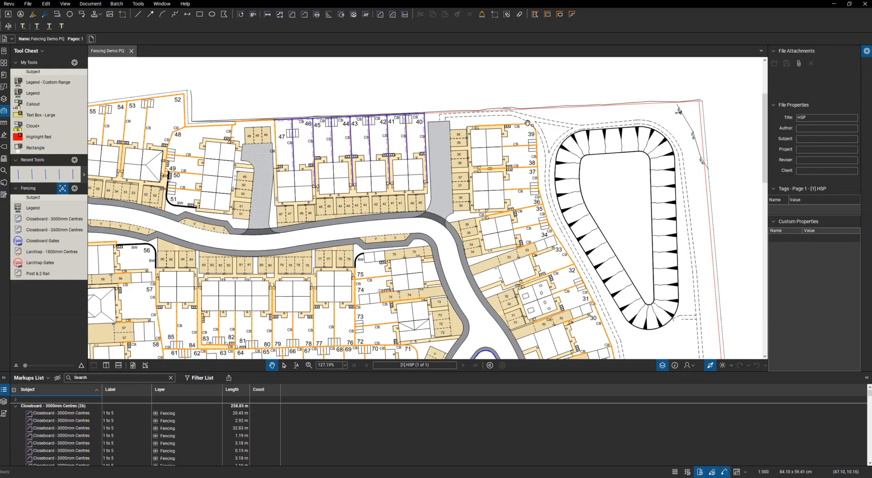
{"action": "scroll", "coordinate": [611, 154], "scroll_direction": "up", "scroll_amount": 2}
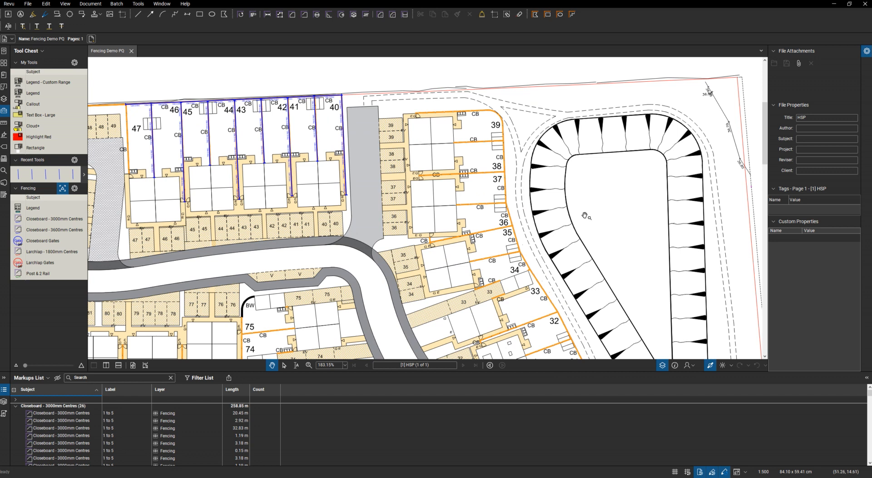
{"action": "scroll", "coordinate": [581, 176], "scroll_direction": "down", "scroll_amount": 3}
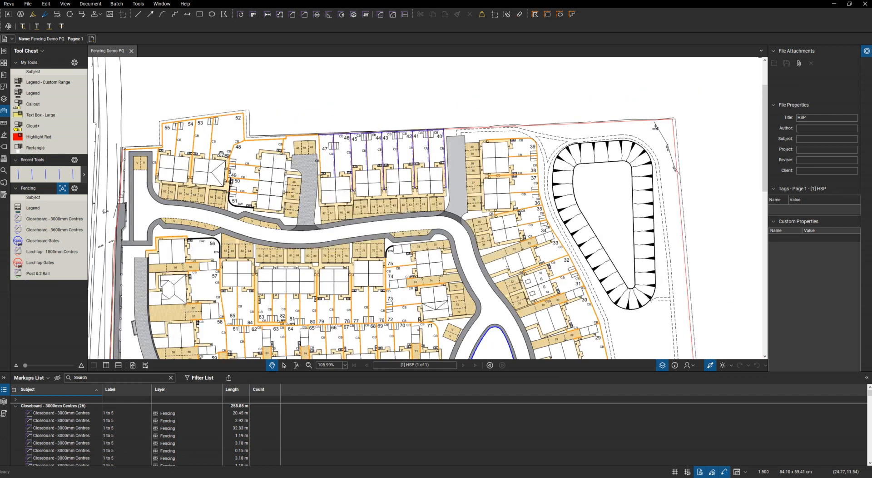
{"action": "scroll", "coordinate": [224, 155], "scroll_direction": "up", "scroll_amount": 4}
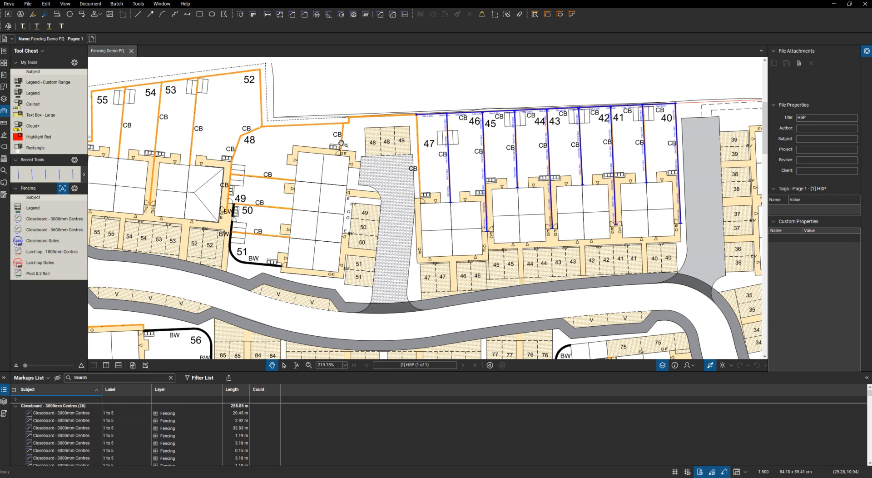
{"action": "left_click", "coordinate": [74, 219]}
{"action": "scroll", "coordinate": [275, 232], "scroll_direction": "up", "scroll_amount": 3}
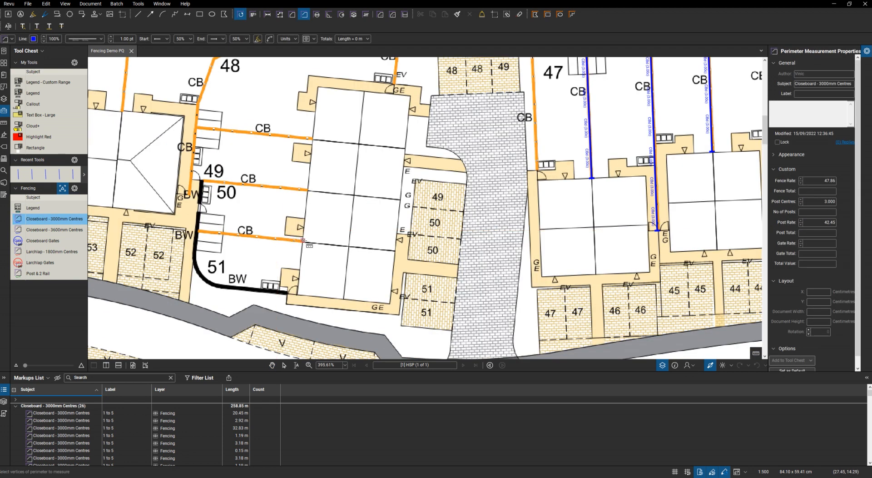
{"action": "left_click", "coordinate": [302, 241]}
{"action": "double_click", "coordinate": [198, 232]}
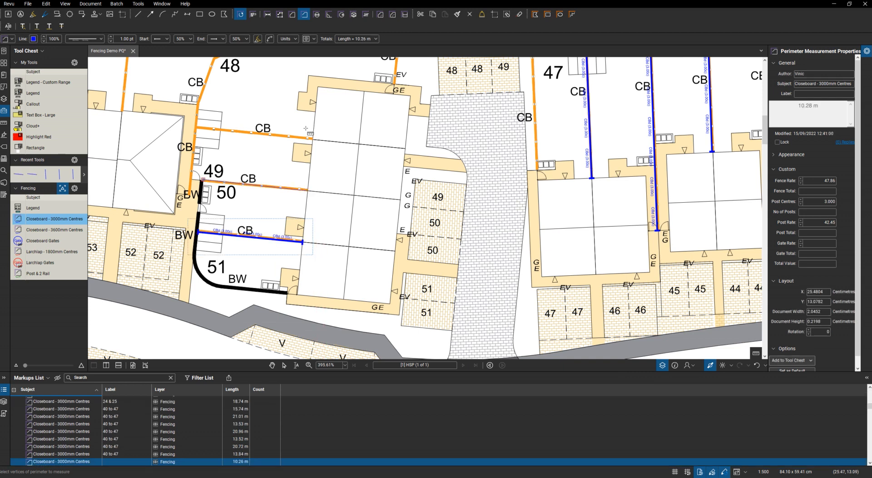
{"action": "double_click", "coordinate": [203, 180]}
{"action": "left_click", "coordinate": [312, 138]}
{"action": "double_click", "coordinate": [197, 128]}
Draw a Closeboard - 3600mm Centres fence run about 9 m long along the rear boundary beside plot 49
{"action": "scroll", "coordinate": [270, 207], "scroll_direction": "down", "scroll_amount": 5}
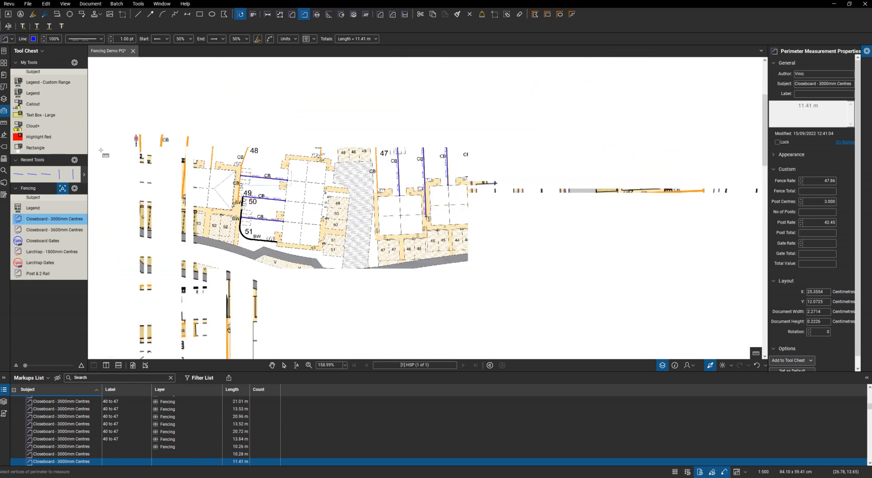
{"action": "left_click", "coordinate": [55, 229]}
{"action": "scroll", "coordinate": [249, 183], "scroll_direction": "up", "scroll_amount": 4}
{"action": "scroll", "coordinate": [247, 195], "scroll_direction": "up", "scroll_amount": 4}
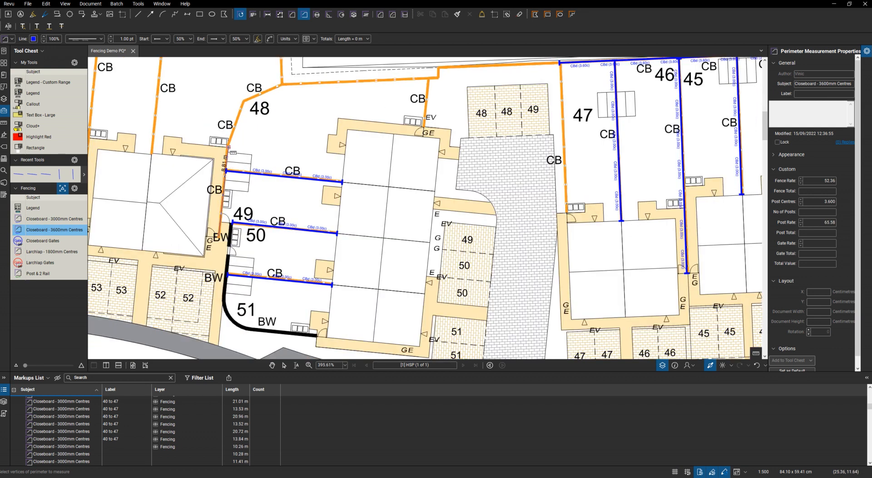
{"action": "double_click", "coordinate": [230, 145]}
Draw four more Closeboard - 3600mm Centres runs around plot 48's garden, about 4.7, 4.1, 15.3 and 4.8 m long
{"action": "left_click", "coordinate": [227, 145]}
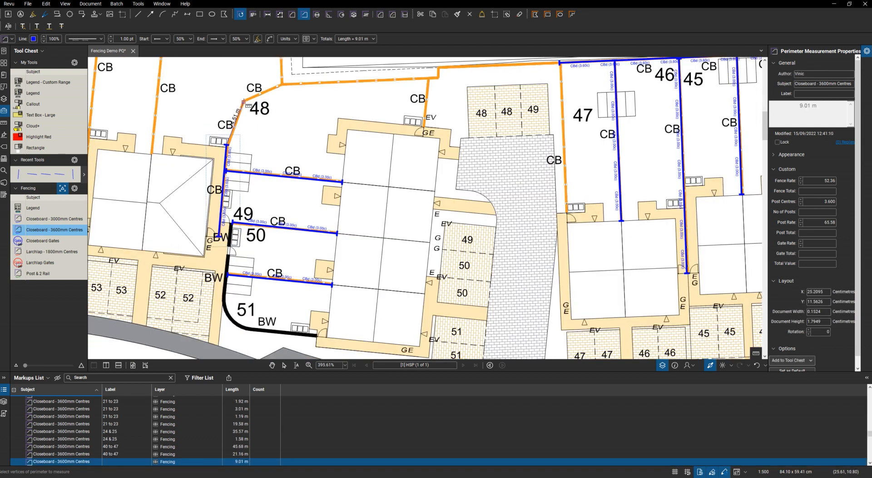
{"action": "double_click", "coordinate": [243, 100]}
{"action": "left_click", "coordinate": [244, 100]}
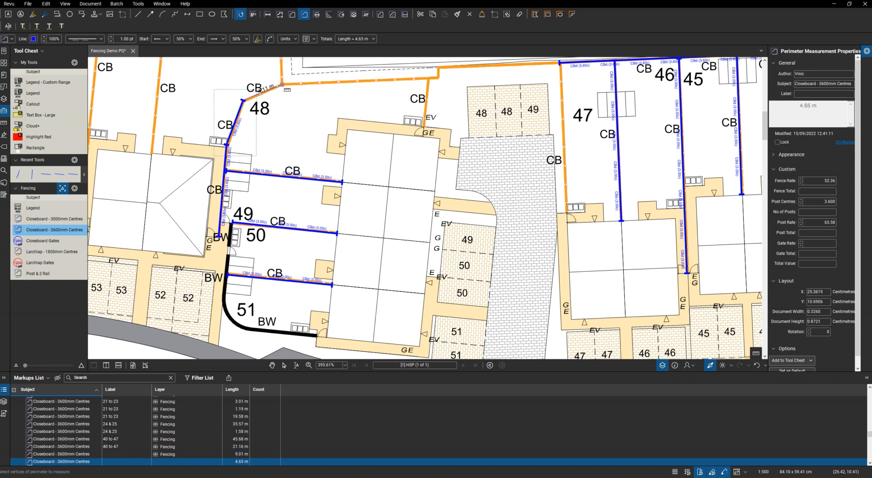
{"action": "double_click", "coordinate": [282, 84]}
{"action": "left_click", "coordinate": [282, 85]}
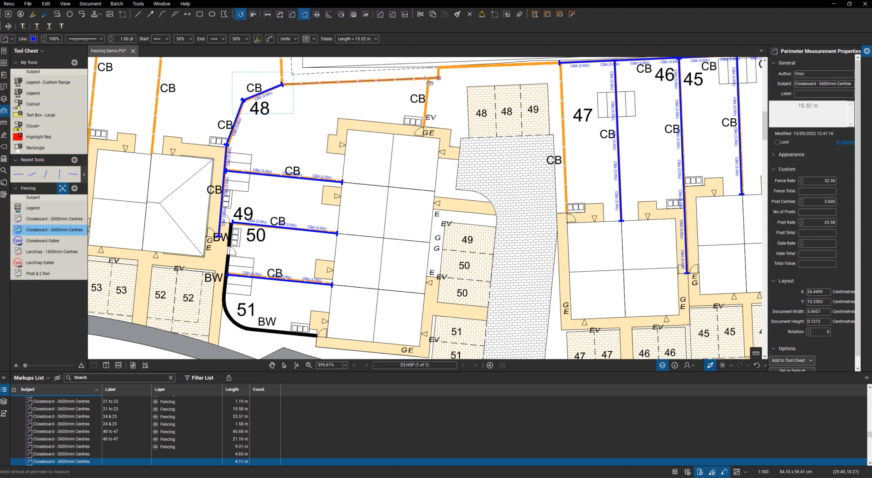
{"action": "left_click", "coordinate": [429, 79]}
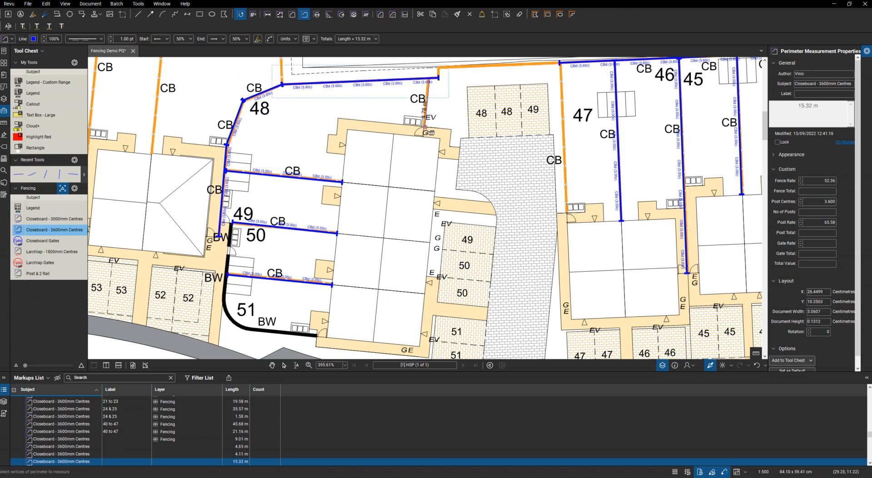
{"action": "double_click", "coordinate": [425, 127]}
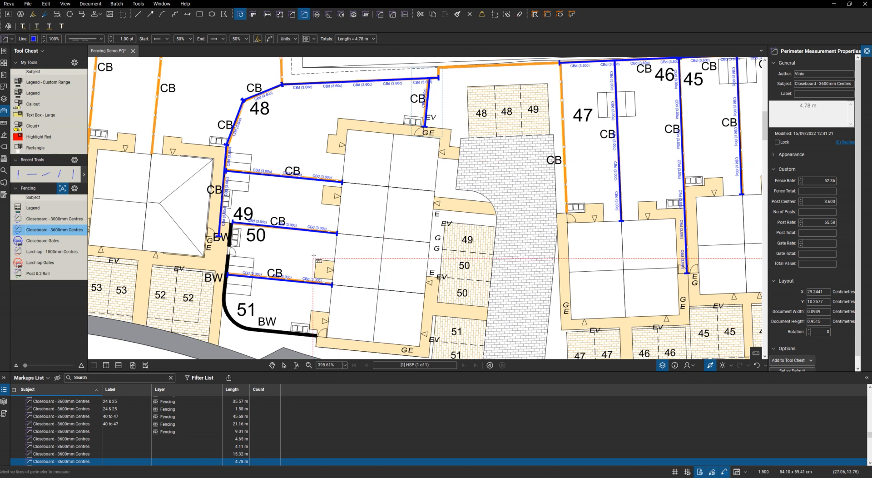
Place four Closeboard Gates count markers at the garden gates of plots 48 to 51
{"action": "left_click", "coordinate": [36, 244]}
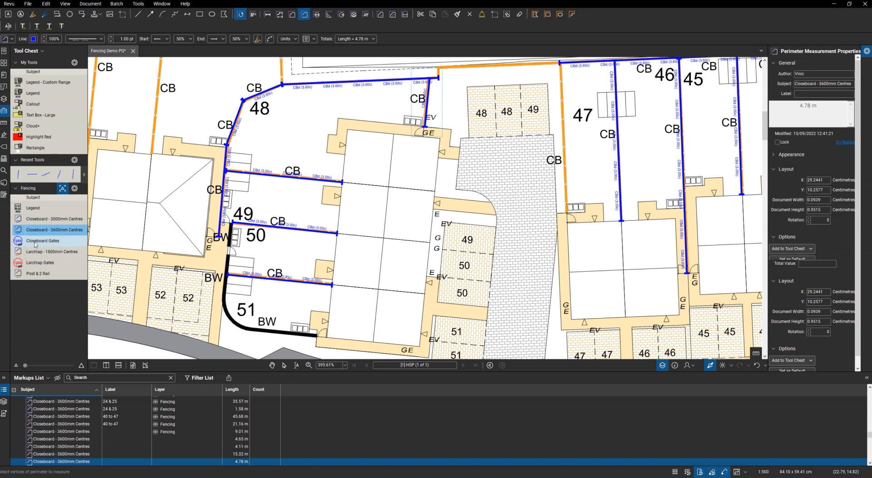
{"action": "left_click", "coordinate": [321, 336]}
{"action": "left_click", "coordinate": [229, 252]}
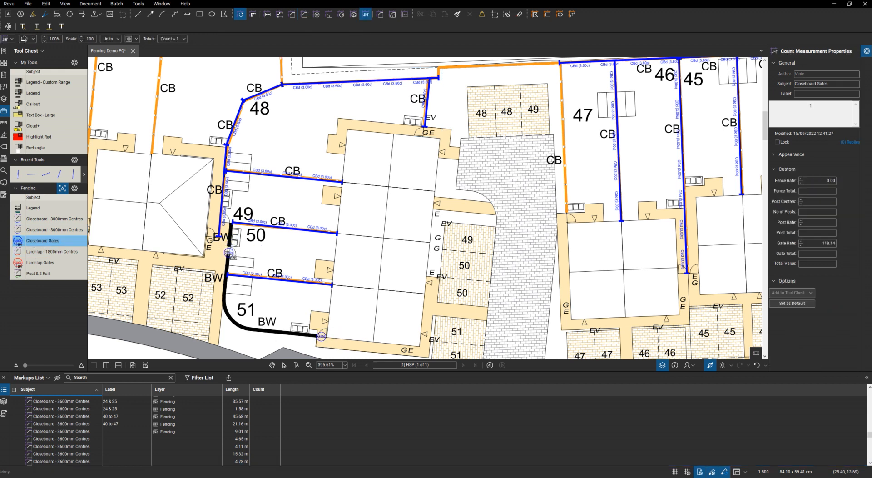
{"action": "left_click", "coordinate": [225, 220]}
{"action": "left_click", "coordinate": [423, 132]}
{"action": "key", "text": "Escape"}
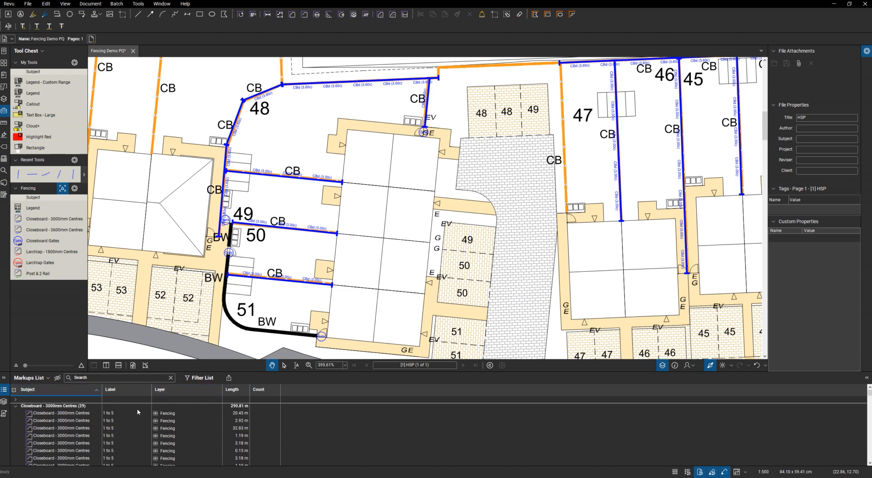
Label the three new Closeboard - 3000mm Centres markups as 48 to 51 in one go
{"action": "left_click_drag", "start_coordinate": [264, 372], "coordinate": [265, 359]}
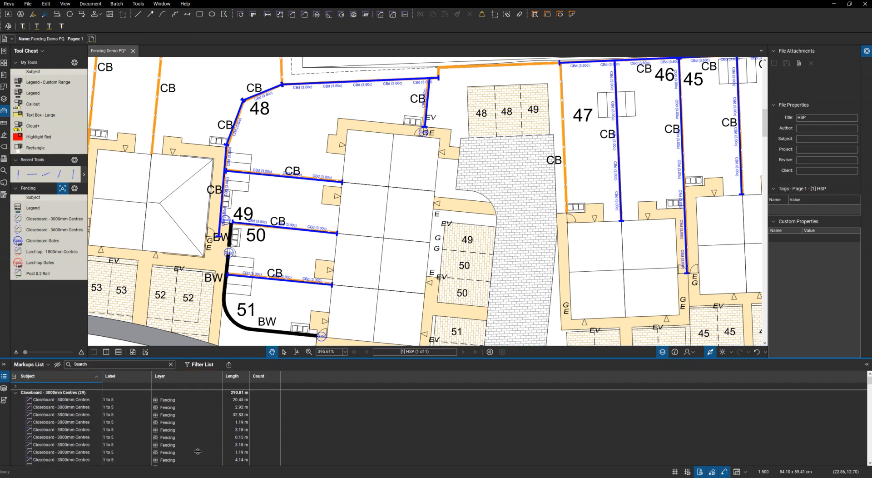
{"action": "scroll", "coordinate": [166, 433], "scroll_direction": "down", "scroll_amount": 6}
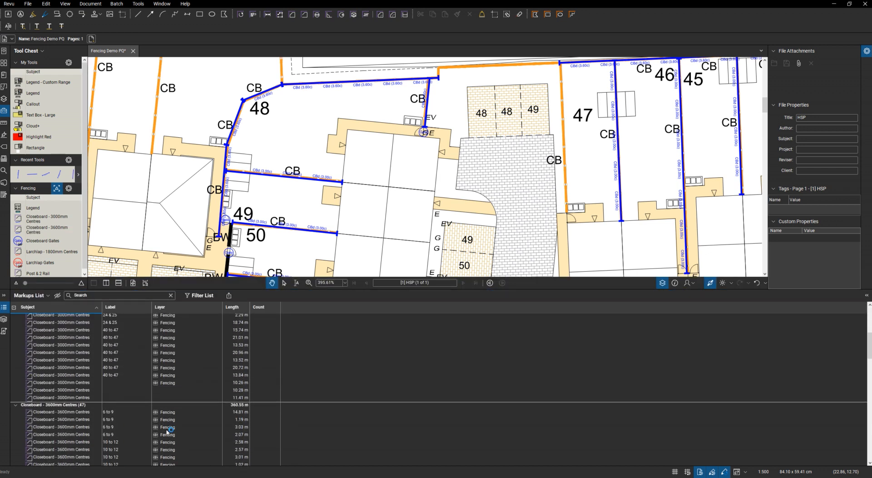
{"action": "left_click", "coordinate": [110, 384]}
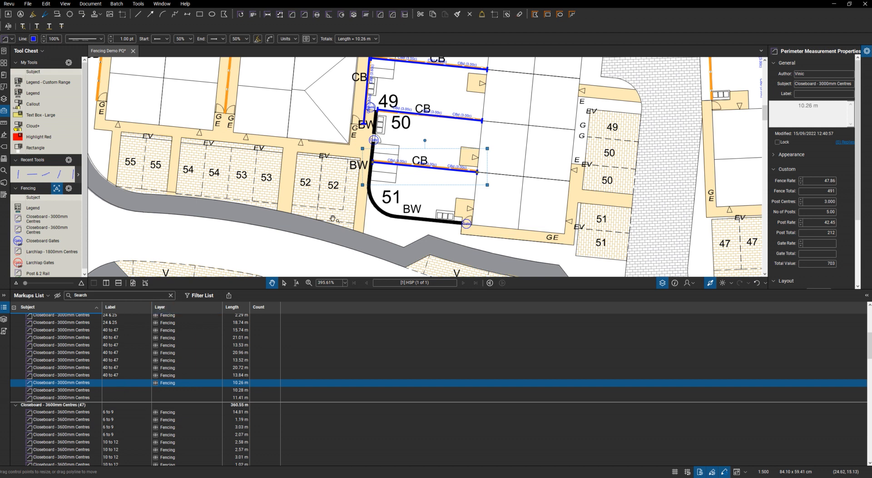
{"action": "scroll", "coordinate": [328, 226], "scroll_direction": "down", "scroll_amount": 4}
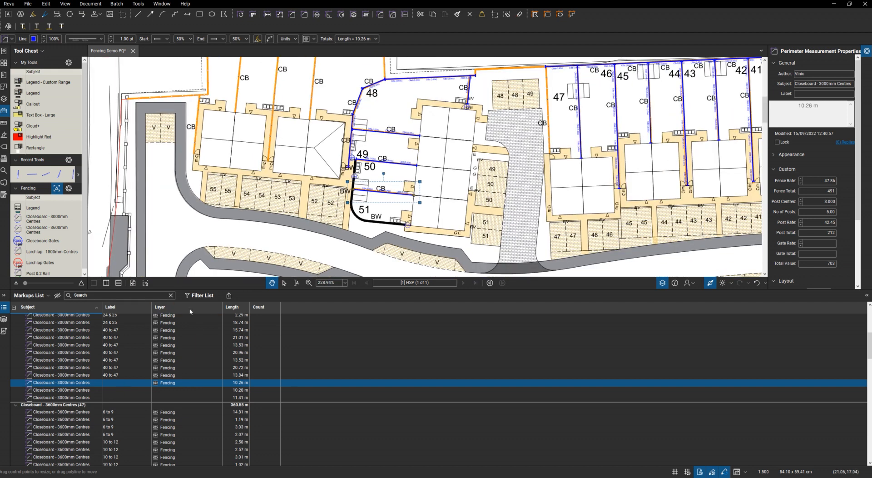
{"action": "left_click", "coordinate": [86, 398], "text": "shift"}
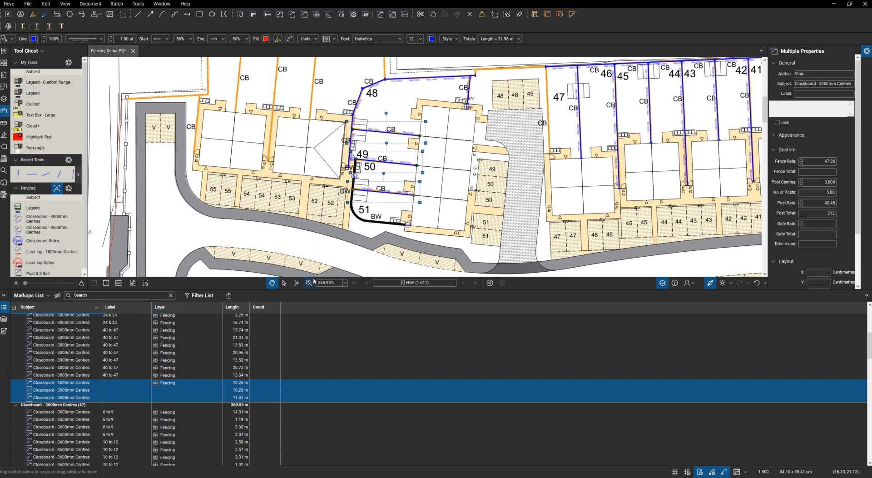
{"action": "left_click", "coordinate": [806, 94]}
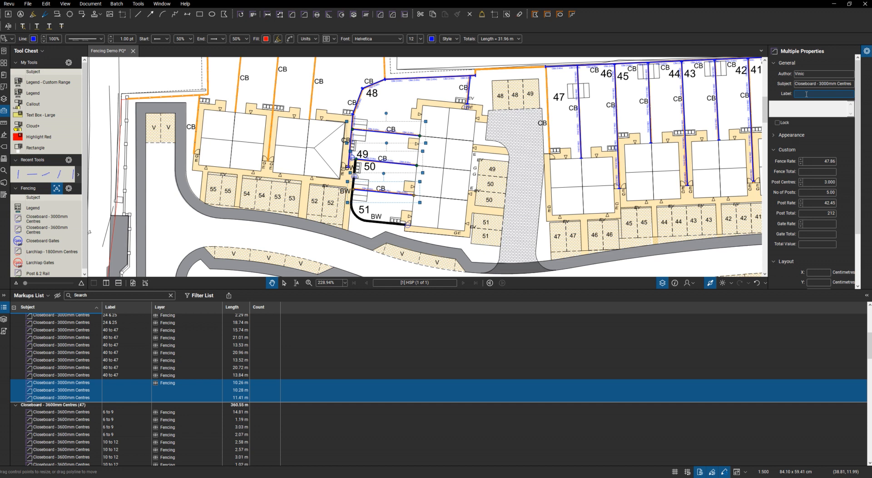
{"action": "type", "text": "48 to 51"}
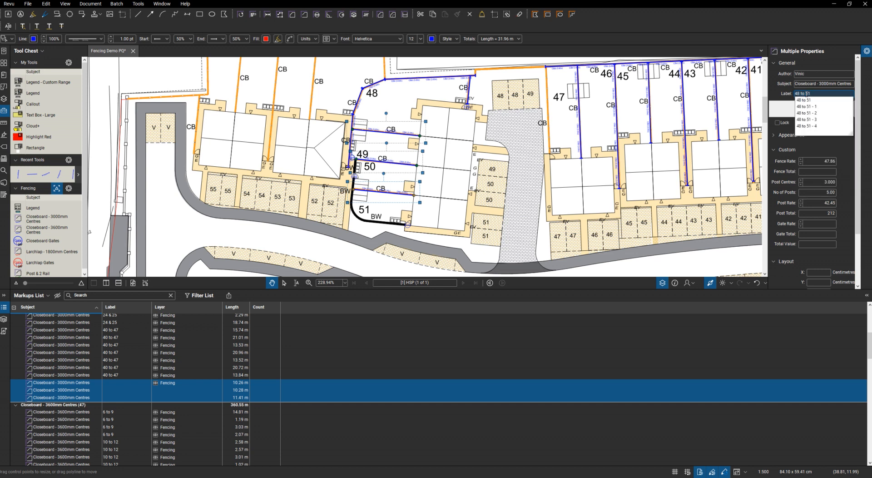
{"action": "key", "text": "Return"}
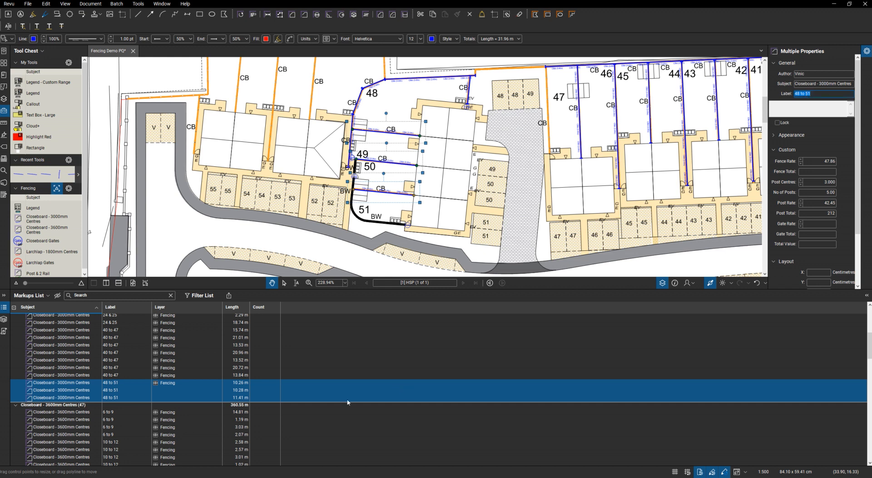
Assign the three selected Closeboard - 3000mm Centres markups to the Fencing layer
{"action": "right_click", "coordinate": [164, 390]}
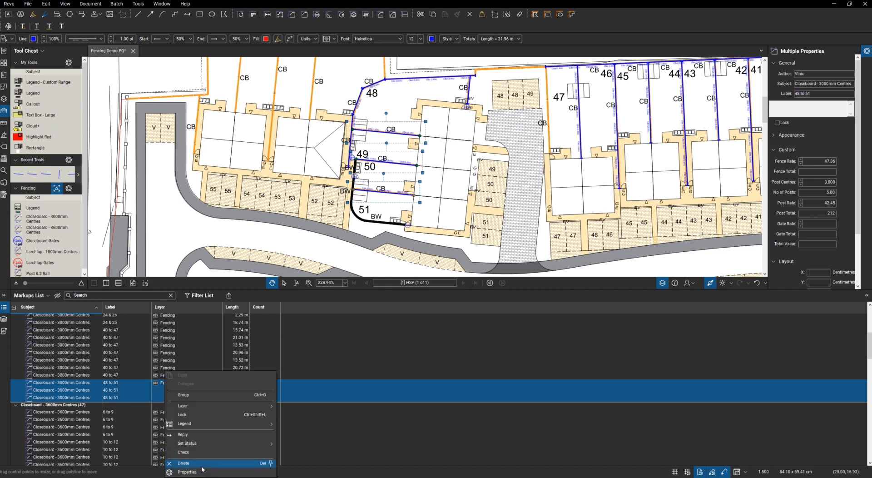
{"action": "mouse_move", "coordinate": [195, 406]}
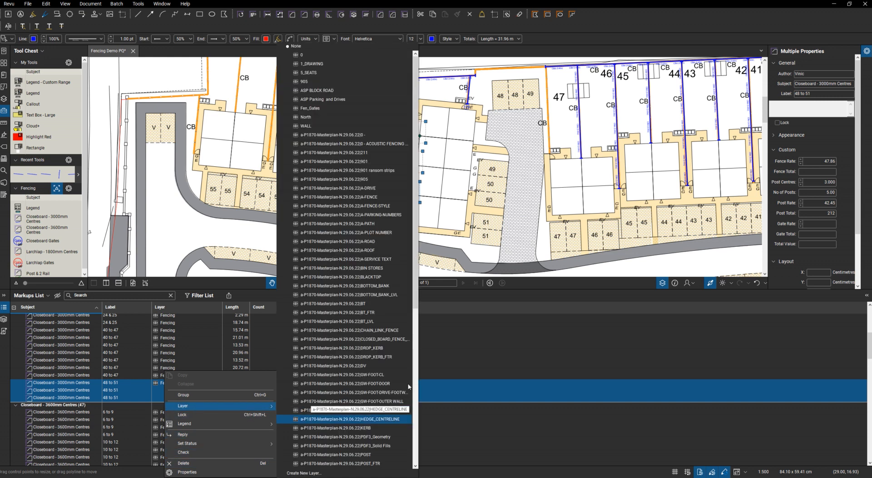
{"action": "left_click_drag", "start_coordinate": [416, 274], "coordinate": [415, 429]}
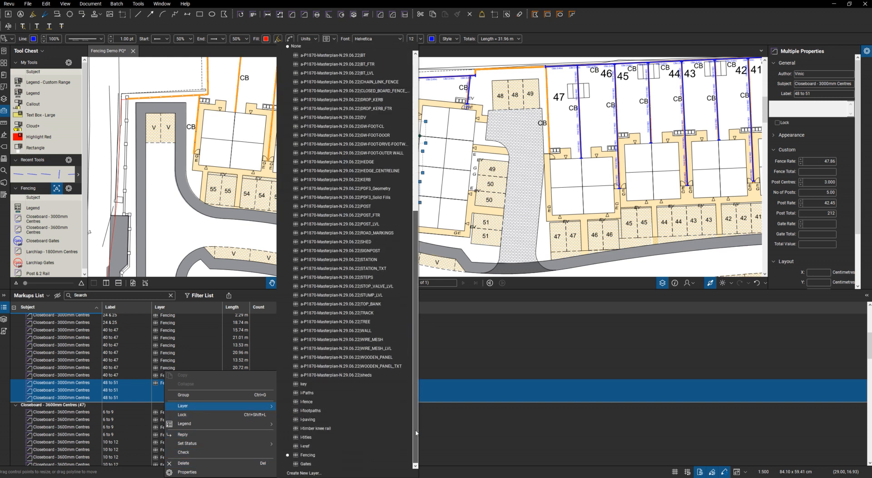
{"action": "left_click", "coordinate": [313, 454]}
Assign the last five Closeboard - 3600mm Centres markups, the unlabelled ones around plot 48, to the Fencing layer
{"action": "scroll", "coordinate": [188, 435], "scroll_direction": "down", "scroll_amount": 2}
{"action": "scroll", "coordinate": [188, 434], "scroll_direction": "down", "scroll_amount": 6}
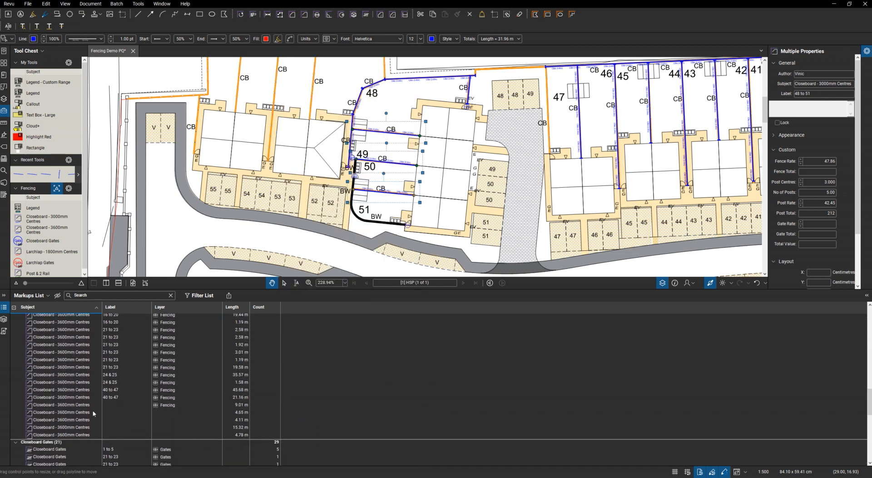
{"action": "left_click", "coordinate": [166, 405]}
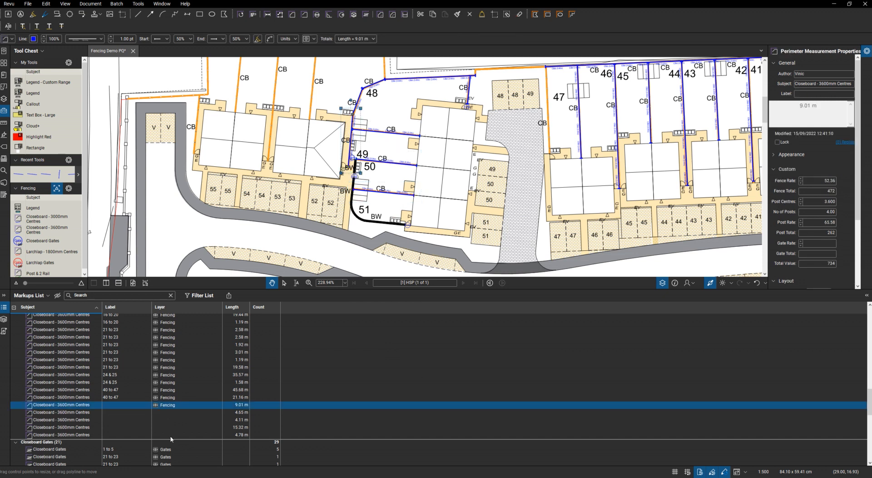
{"action": "left_click", "coordinate": [170, 435], "text": "shift"}
{"action": "right_click", "coordinate": [172, 435]}
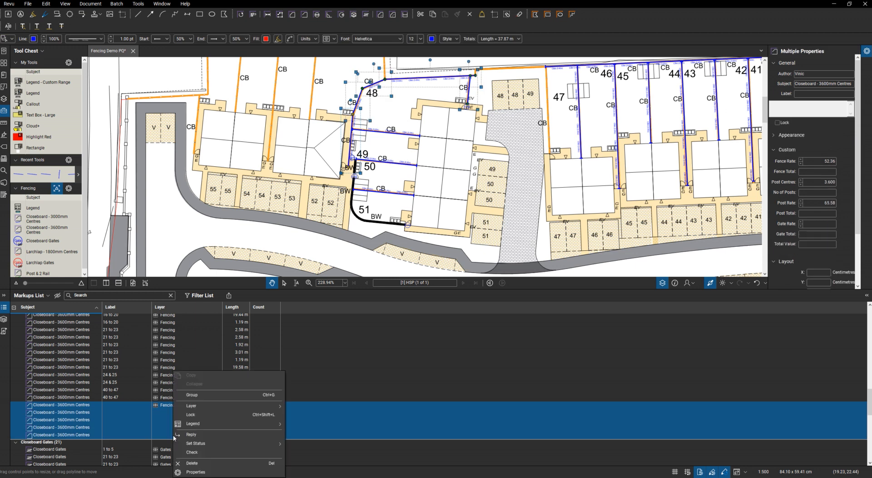
{"action": "mouse_move", "coordinate": [193, 406]}
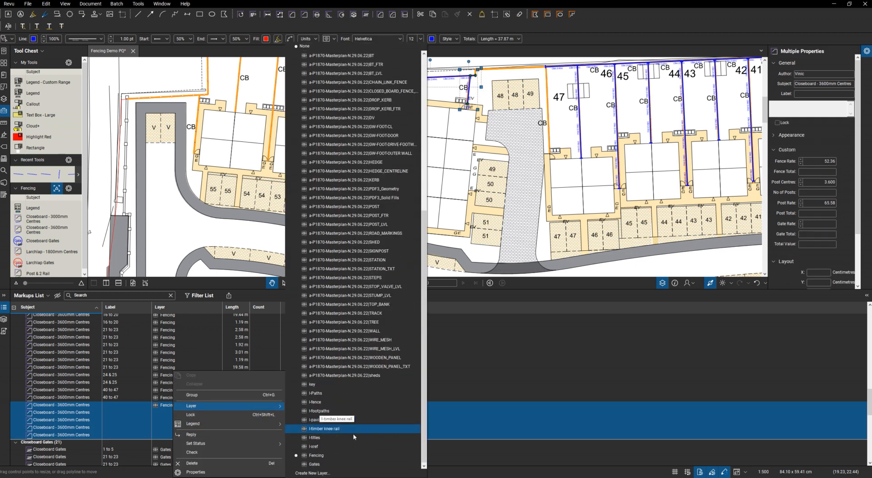
{"action": "left_click", "coordinate": [325, 457]}
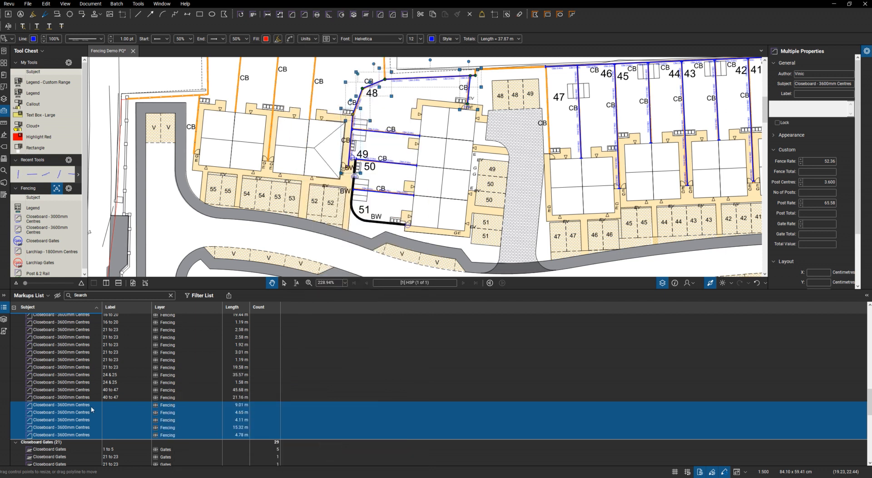
Label the five selected Closeboard - 3600mm Centres markups as 48 to 51 in one go
{"action": "left_click", "coordinate": [834, 92]}
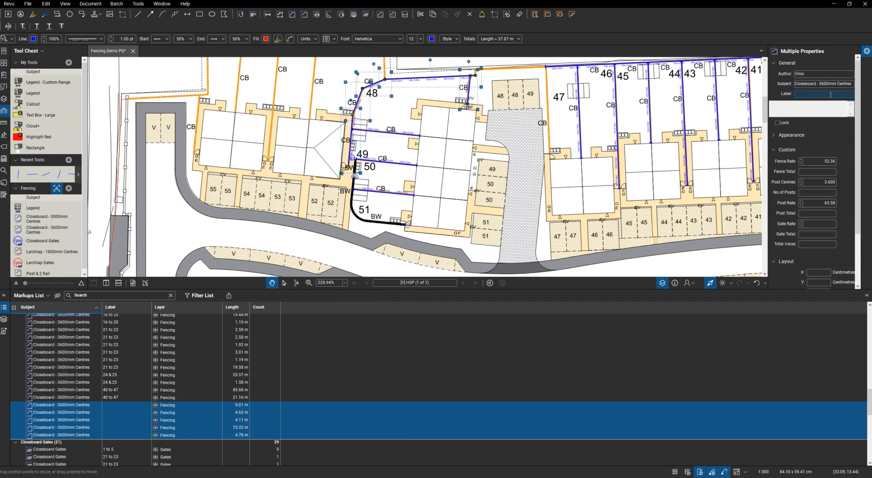
{"action": "type", "text": "48 to 51"}
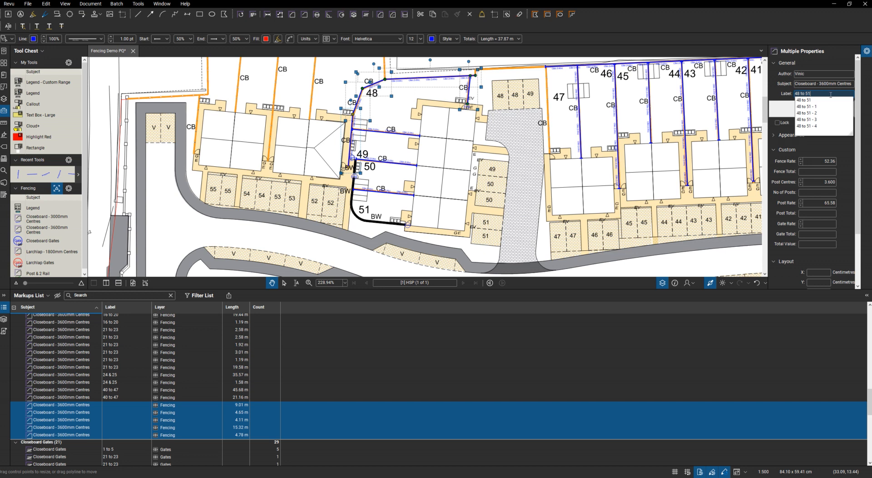
{"action": "key", "text": "Return"}
Label the unlabelled Closeboard Gates count markup at the end of its group as 48 to 51
{"action": "scroll", "coordinate": [250, 391], "scroll_direction": "down", "scroll_amount": 4}
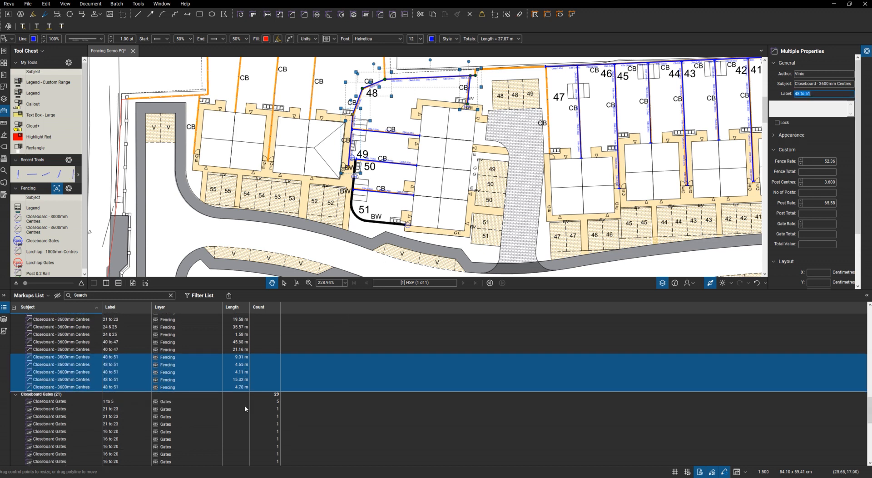
{"action": "scroll", "coordinate": [246, 407], "scroll_direction": "down", "scroll_amount": 2}
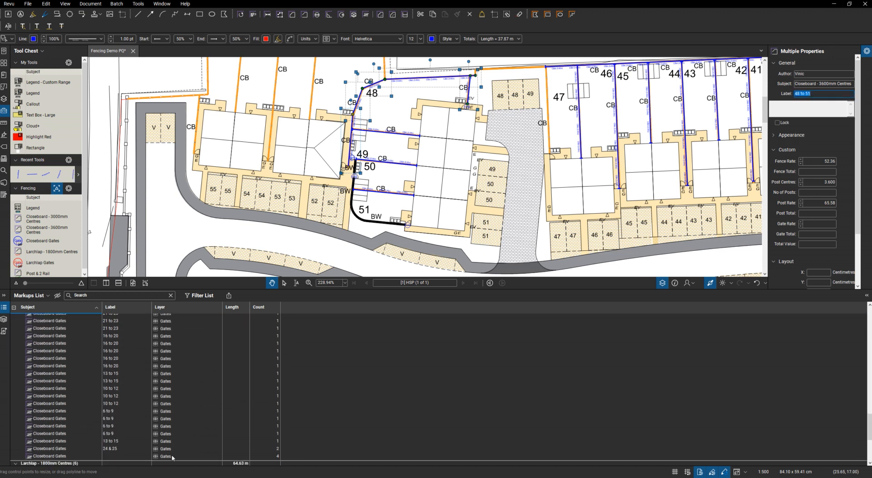
{"action": "left_click", "coordinate": [113, 455]}
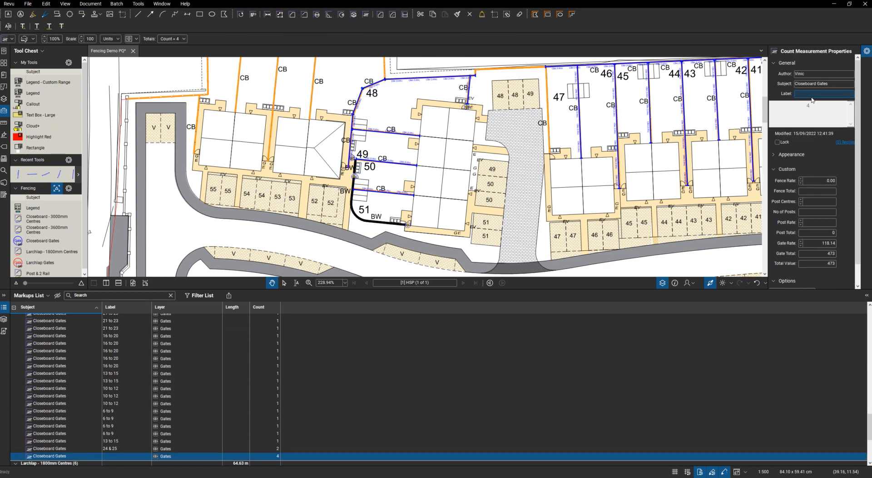
{"action": "type", "text": "48 to 51"}
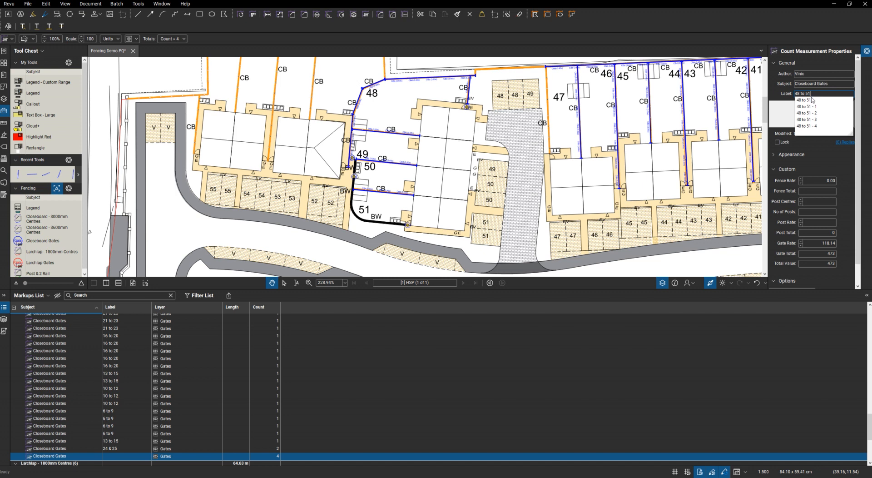
{"action": "left_click", "coordinate": [812, 99]}
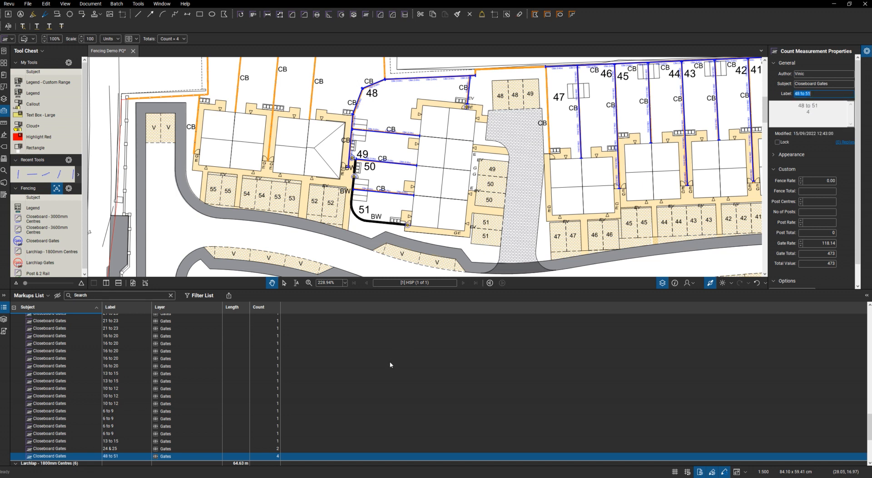
Export the markups list as a CSV summary named Fencing Demo PQ to the xxx - Fencing folder, overwriting the existing file
{"action": "left_click", "coordinate": [229, 295]}
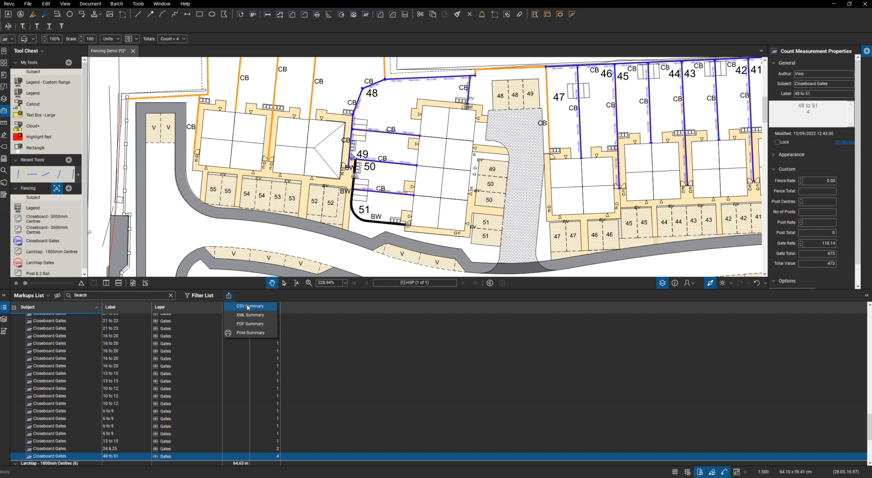
{"action": "left_click", "coordinate": [248, 307]}
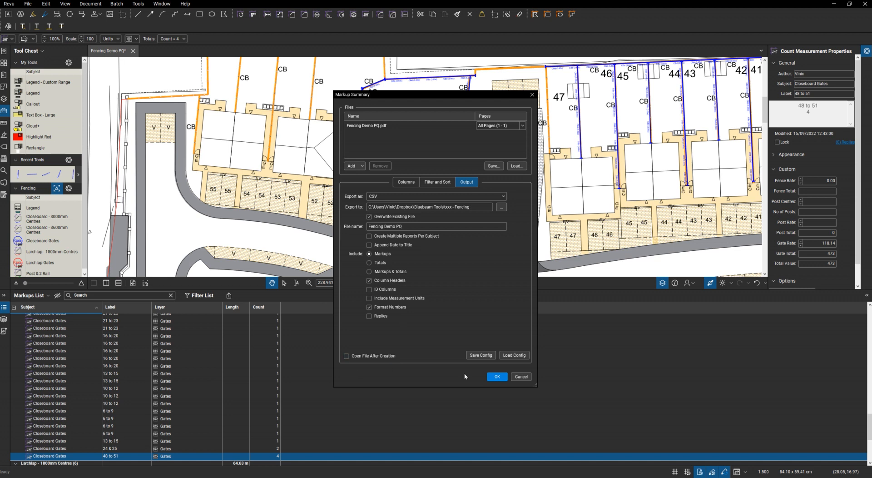
{"action": "left_click", "coordinate": [500, 377]}
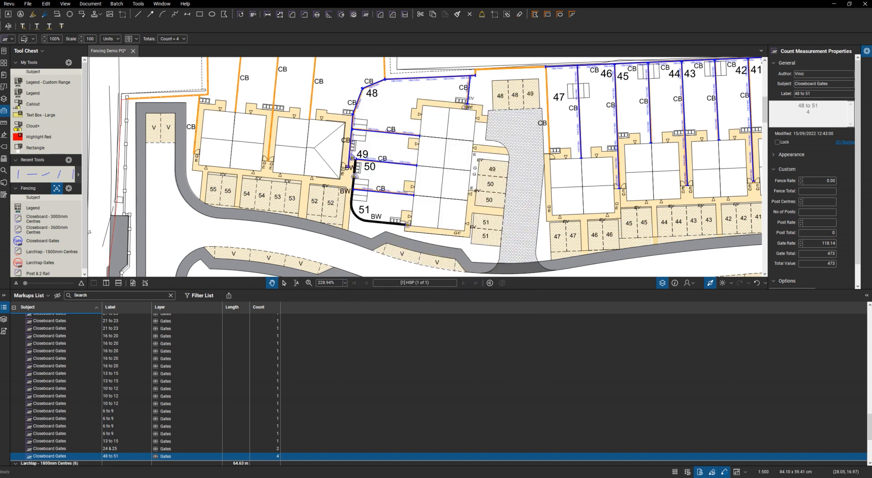
Switch to the Fencing Setup - Power Query workbook in Excel and review the Bluebeam CSV file path and name, plus the Output 1 sheet
{"action": "mouse_move", "coordinate": [223, 477]}
{"action": "left_click", "coordinate": [222, 456]}
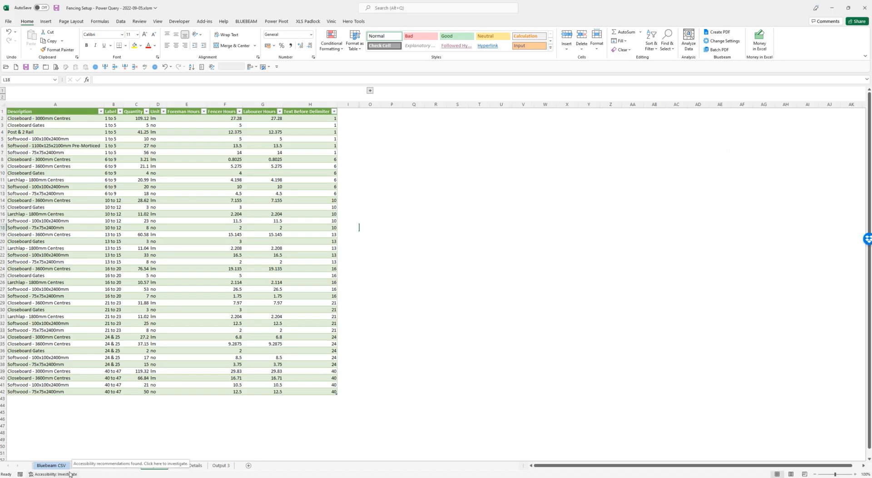
{"action": "left_click", "coordinate": [51, 464]}
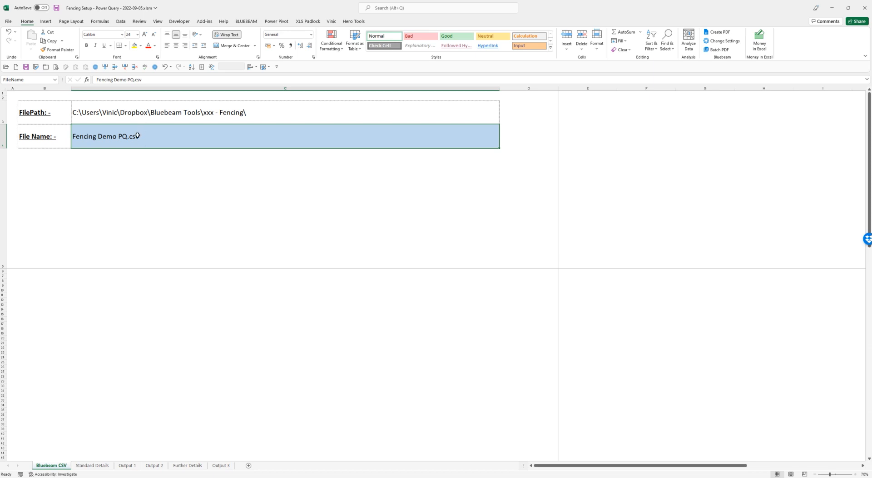
{"action": "left_click", "coordinate": [99, 465]}
{"action": "left_click", "coordinate": [130, 465]}
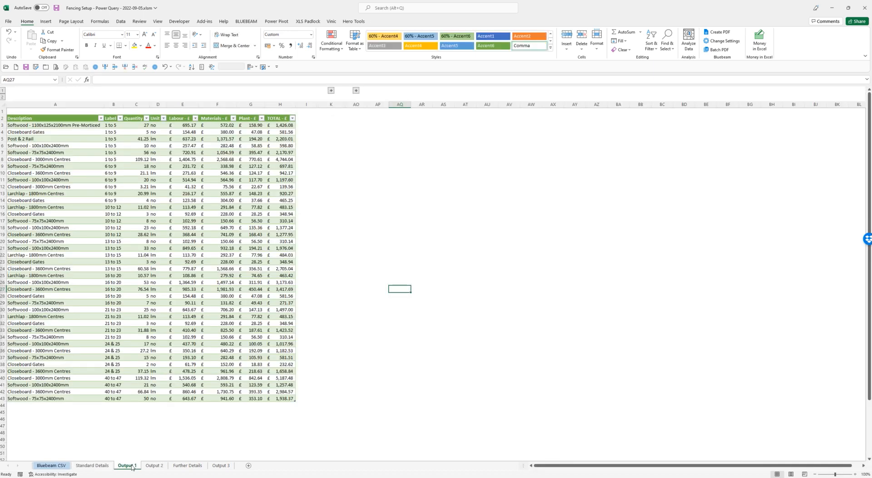
Open the BluebeamCSV query for editing in a maximised Power Query Editor
{"action": "left_click", "coordinate": [121, 21]}
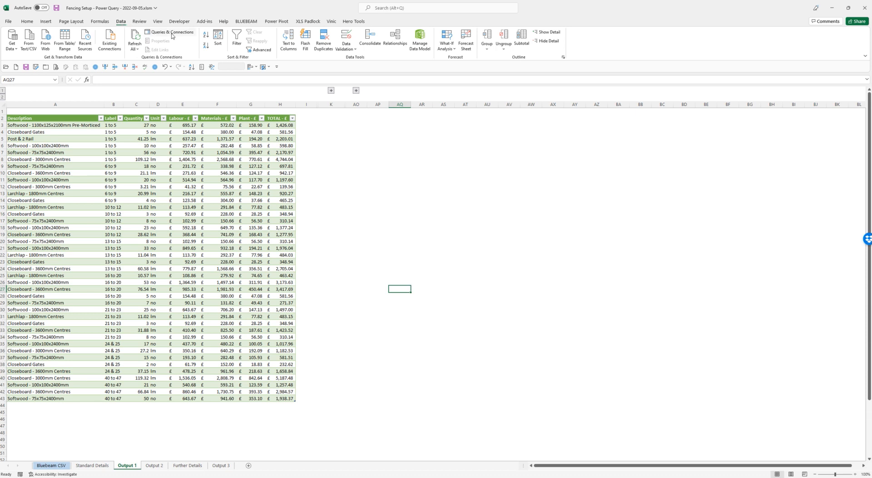
{"action": "left_click", "coordinate": [171, 32]}
{"action": "left_click", "coordinate": [790, 143]}
{"action": "right_click", "coordinate": [791, 142]}
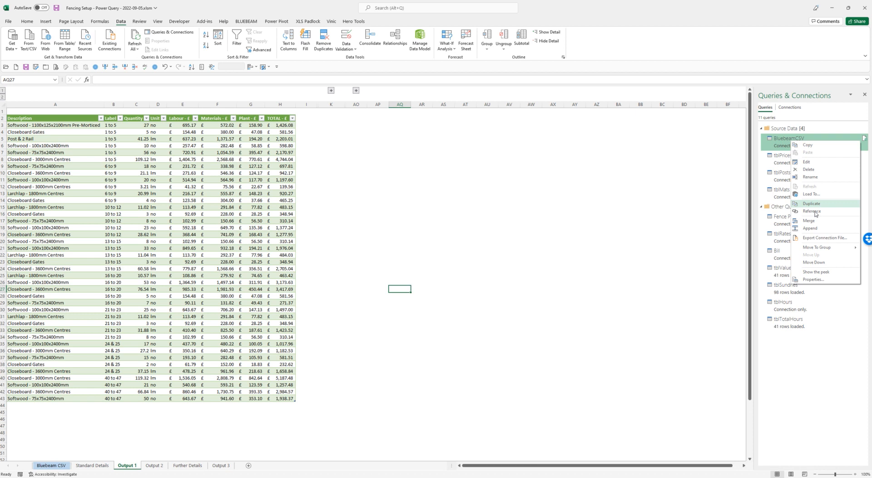
{"action": "left_click", "coordinate": [809, 163]}
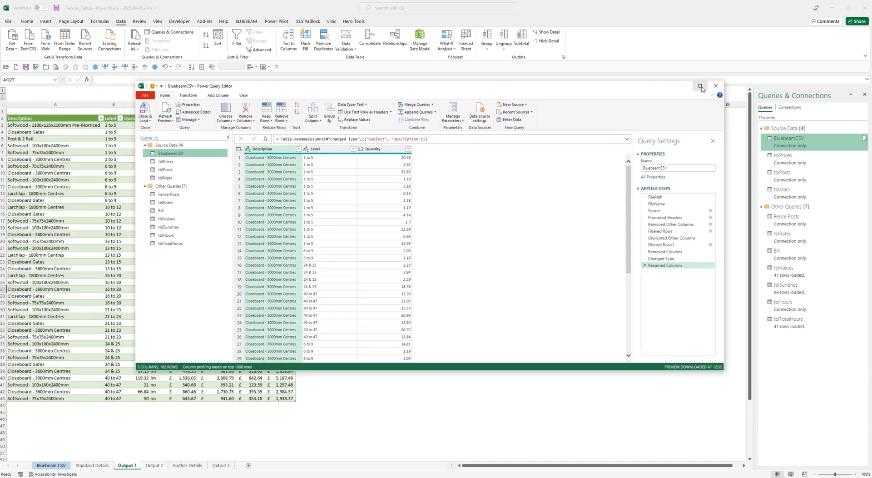
{"action": "left_click", "coordinate": [700, 86]}
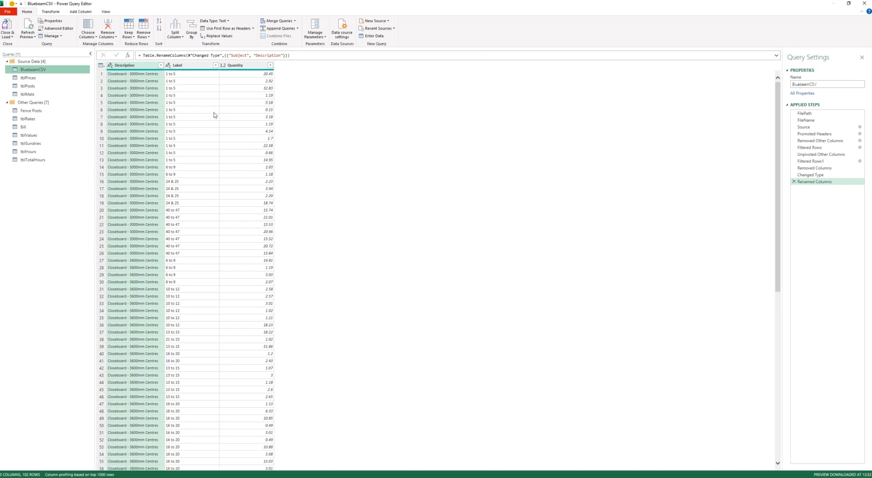
Examine the BluebeamCSV query's applied steps from Source to Unpivoted Other Columns, comparing the table before and after unpivoting Length and Count
{"action": "left_click", "coordinate": [809, 128]}
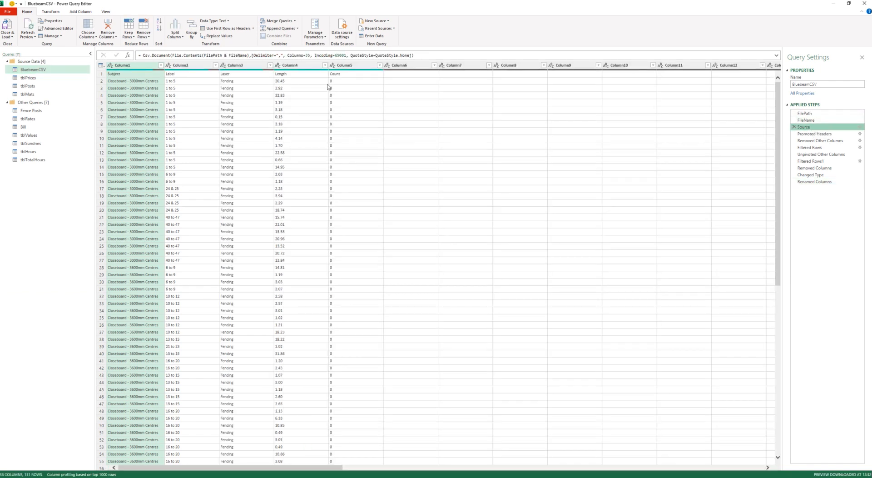
{"action": "left_click", "coordinate": [815, 135]}
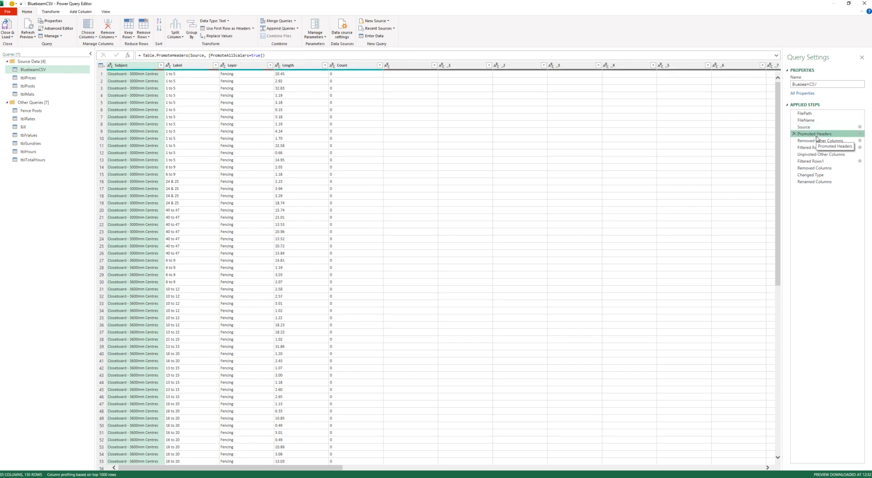
{"action": "left_click", "coordinate": [809, 142]}
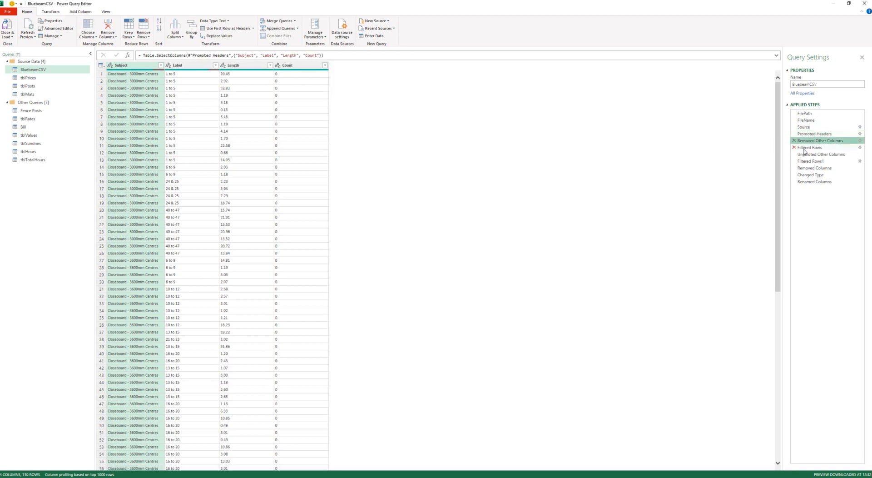
{"action": "left_click", "coordinate": [806, 148]}
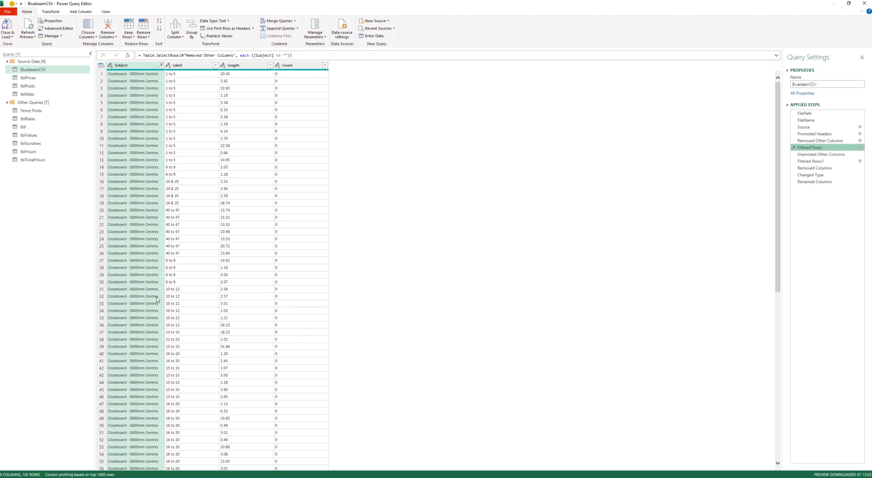
{"action": "left_click", "coordinate": [809, 154]}
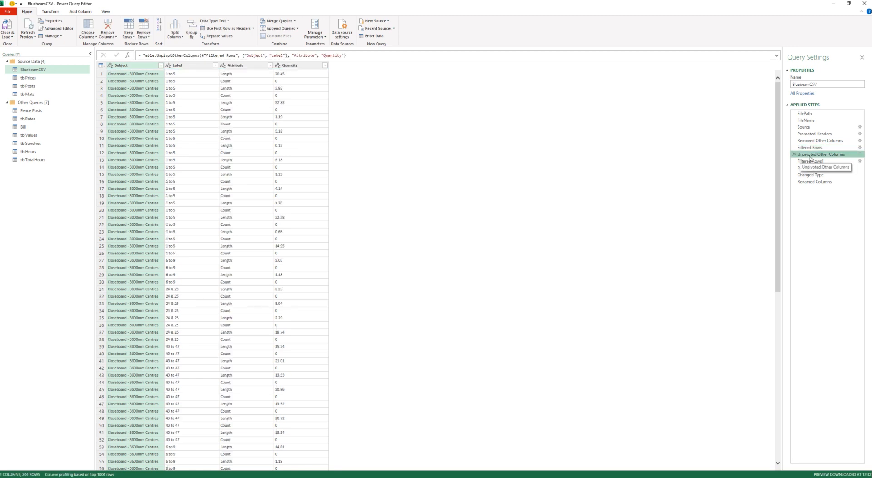
{"action": "left_click", "coordinate": [823, 151]}
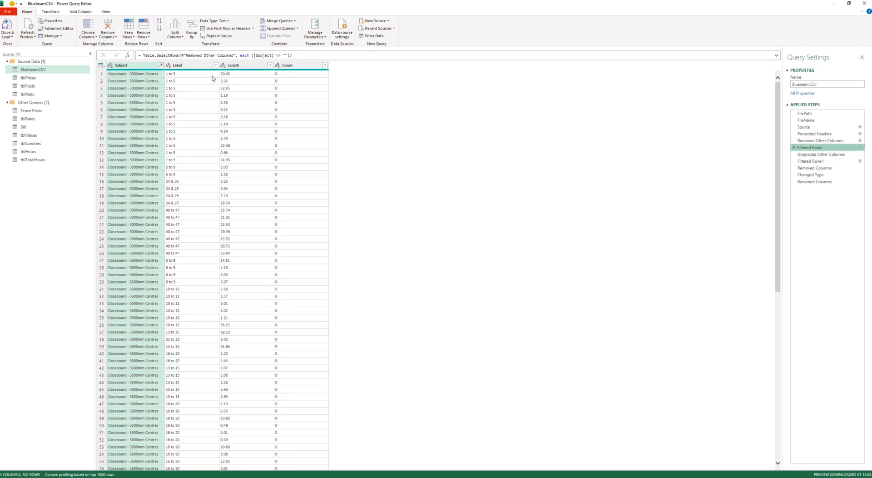
{"action": "left_click", "coordinate": [825, 154]}
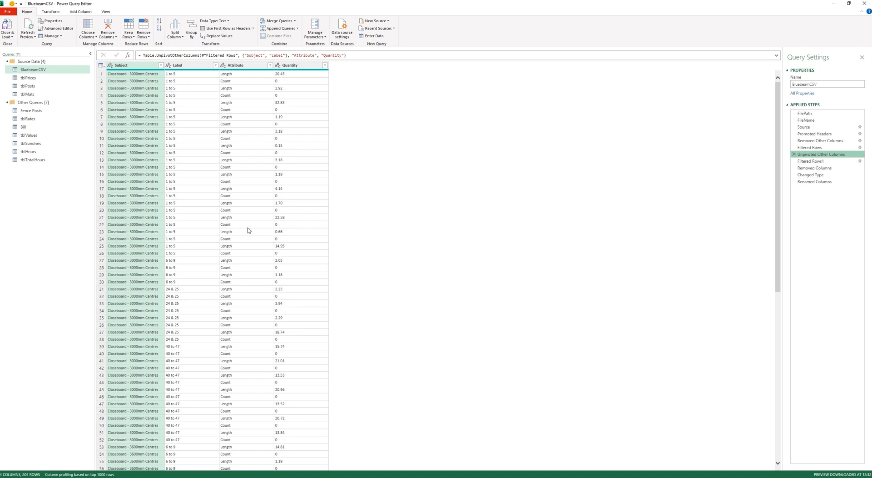
{"action": "scroll", "coordinate": [249, 230], "scroll_direction": "down", "scroll_amount": 20}
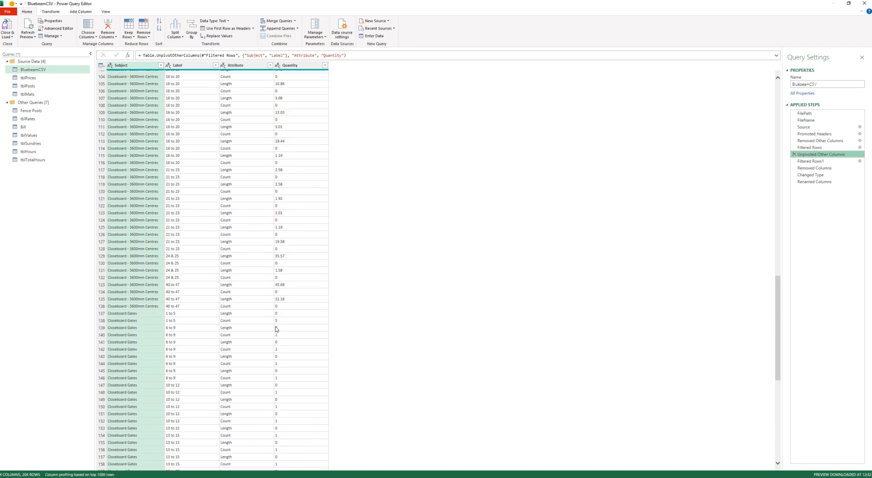
{"action": "scroll", "coordinate": [268, 338], "scroll_direction": "up", "scroll_amount": 20}
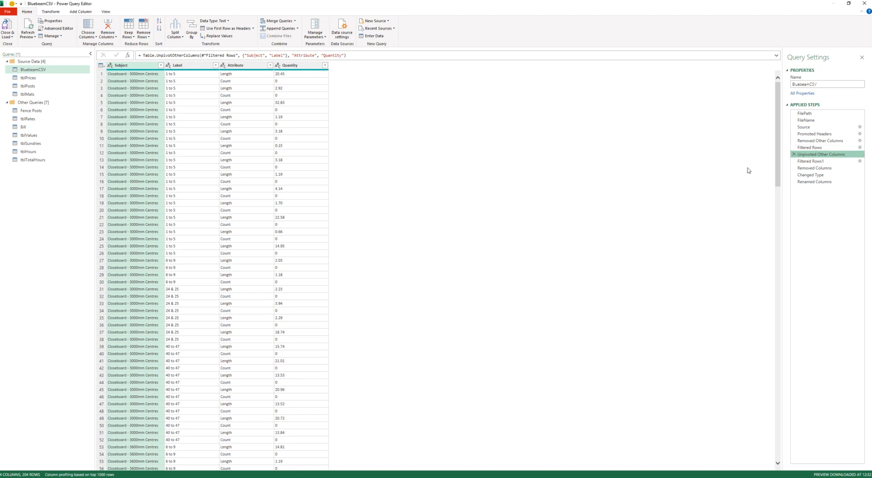
Examine how the Filtered Rows1 and Removed Columns steps treat zero quantities and the Attribute column
{"action": "left_click", "coordinate": [814, 162]}
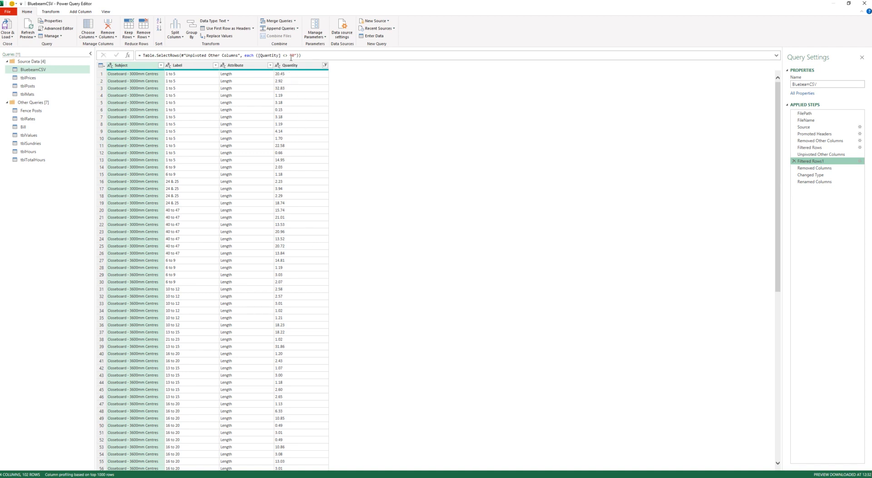
{"action": "left_click", "coordinate": [815, 169]}
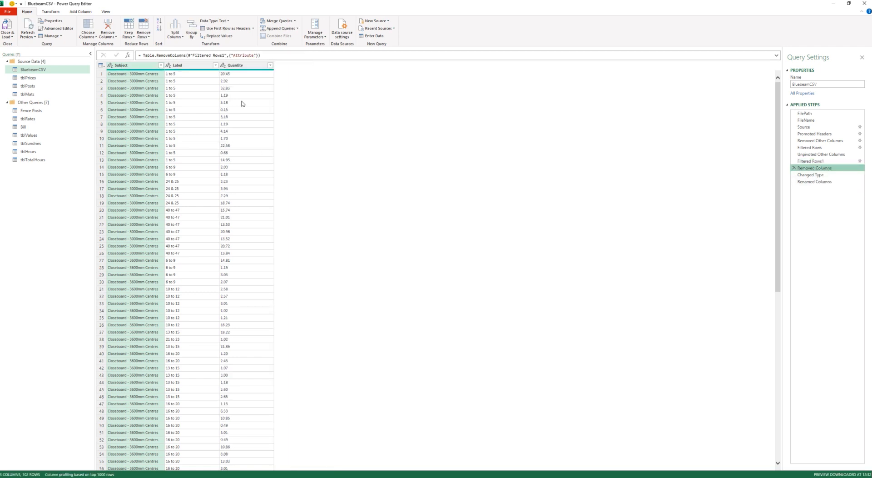
{"action": "left_click", "coordinate": [804, 162]}
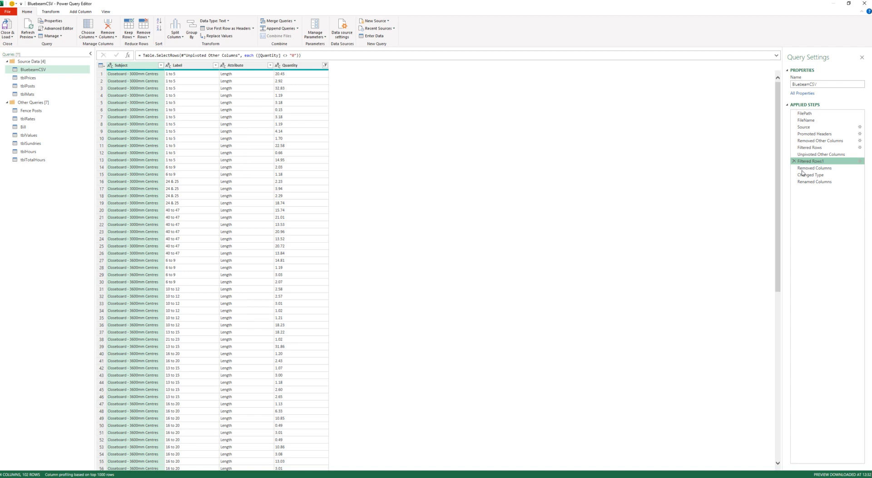
{"action": "left_click", "coordinate": [808, 168]}
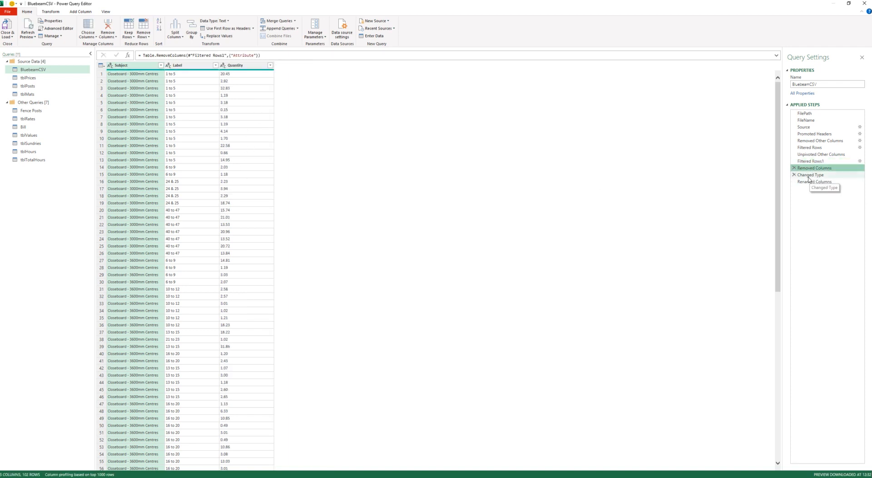
Examine the BluebeamCSV query's Changed Type and Renamed Columns steps, comparing the table before and after Subject is renamed Description
{"action": "left_click", "coordinate": [809, 176]}
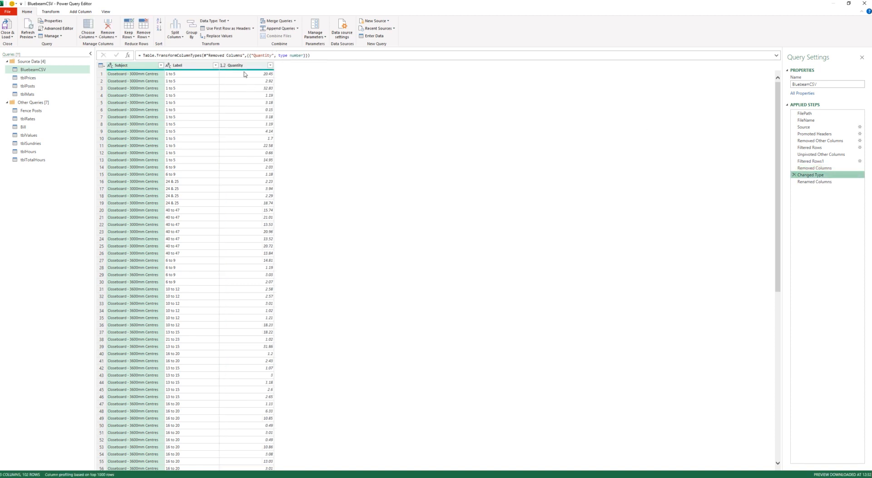
{"action": "left_click", "coordinate": [819, 183]}
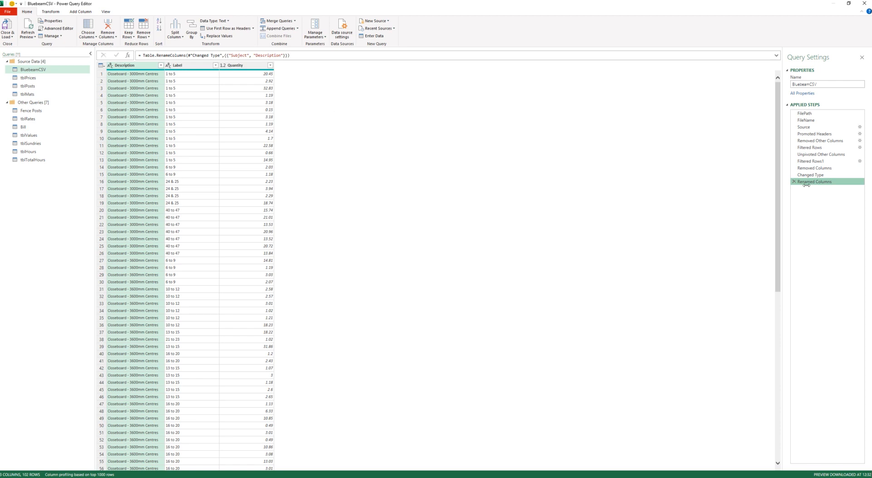
{"action": "left_click", "coordinate": [798, 175]}
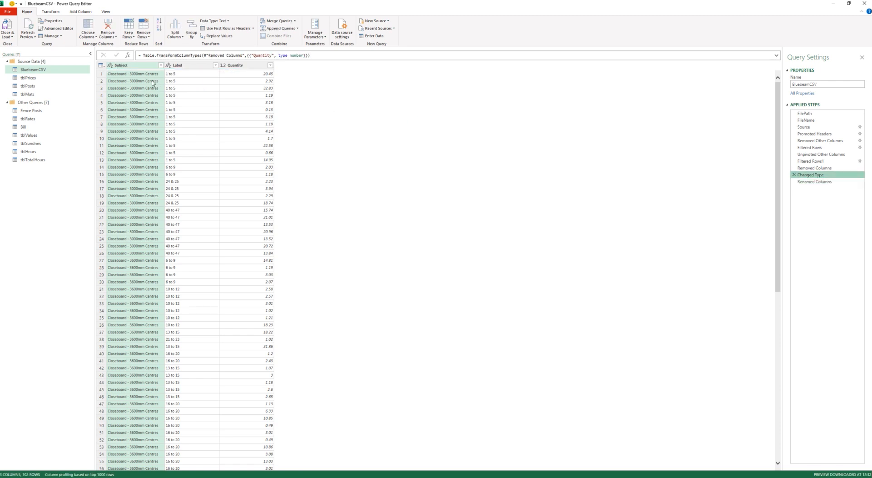
{"action": "left_click", "coordinate": [814, 181]}
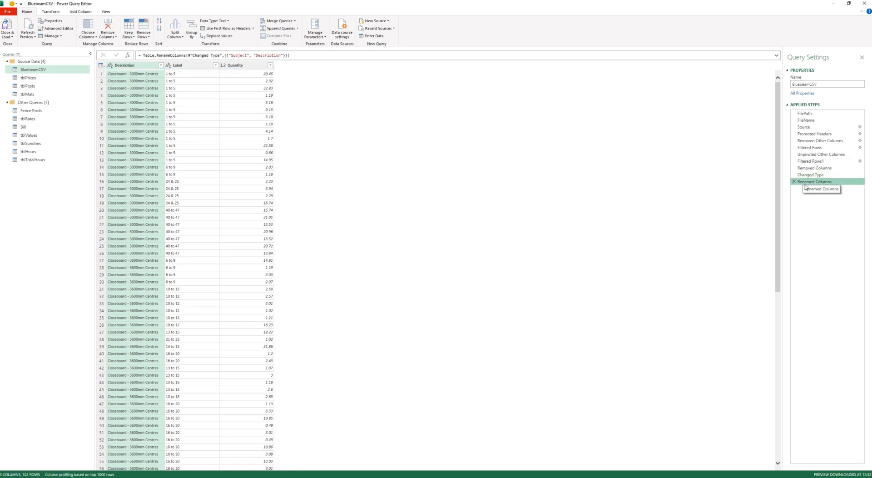
Examine the tblPrices query, each applied step of the Fence Posts query from Source to Renamed Columns, and the tblRates query
{"action": "left_click", "coordinate": [43, 79]}
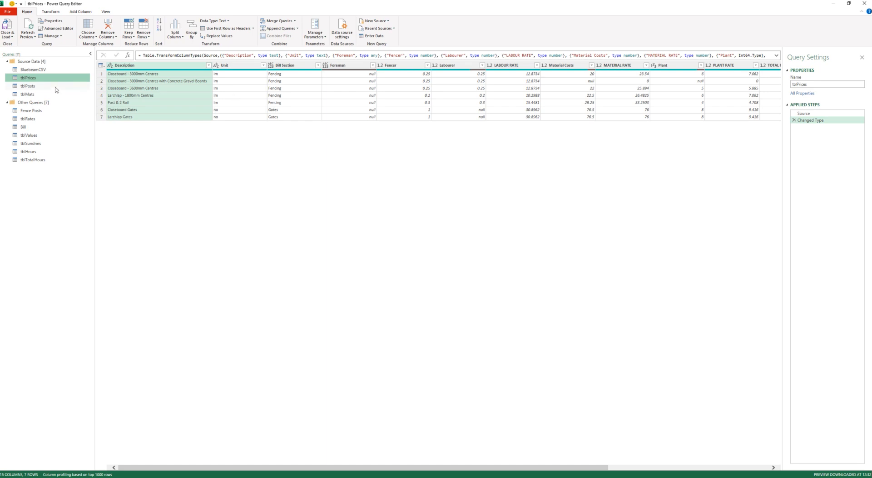
{"action": "left_click", "coordinate": [37, 113]}
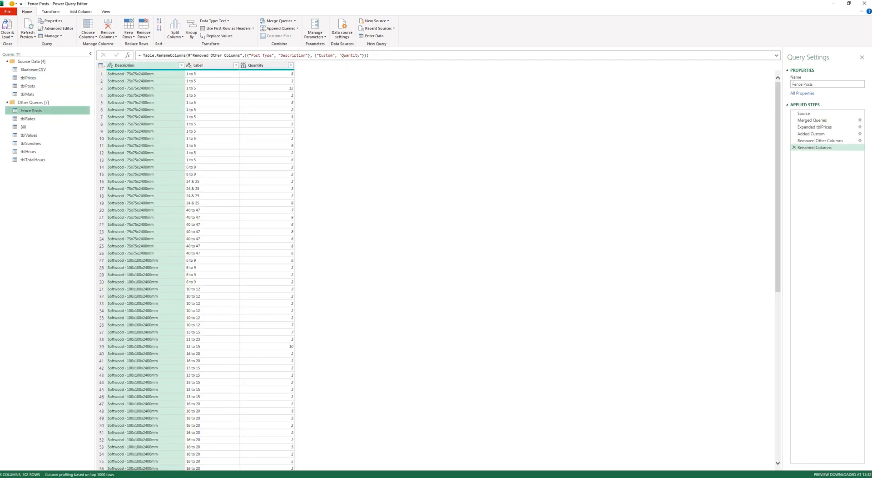
{"action": "left_click", "coordinate": [804, 116]}
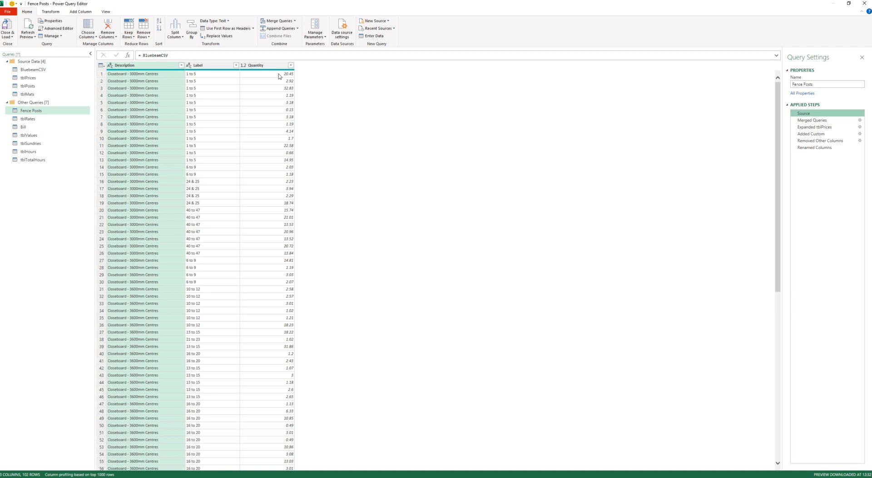
{"action": "left_click", "coordinate": [814, 119]}
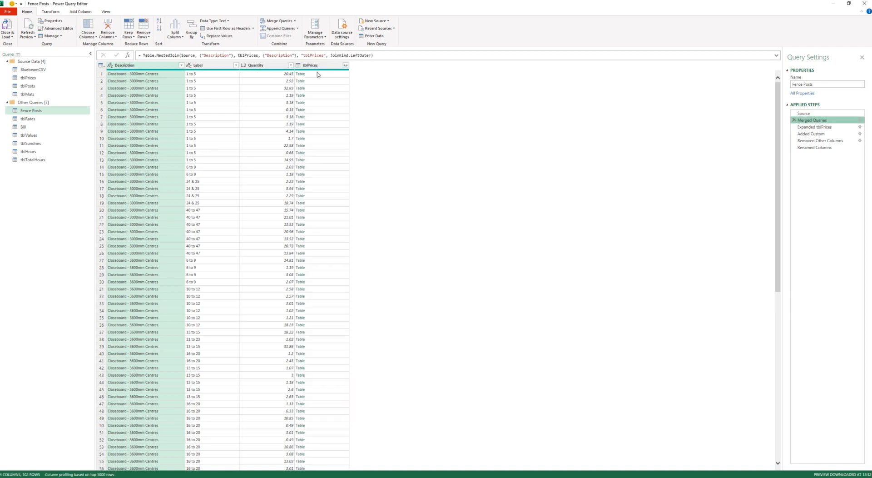
{"action": "left_click", "coordinate": [814, 126]}
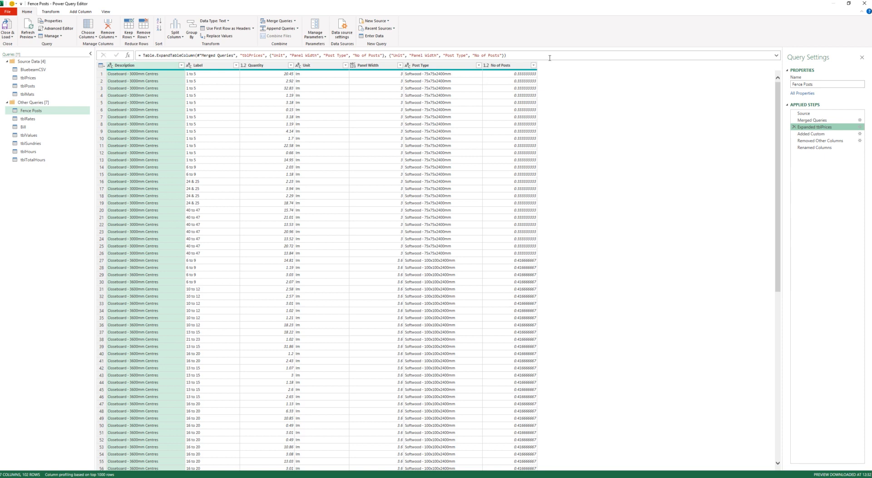
{"action": "left_click", "coordinate": [815, 134]}
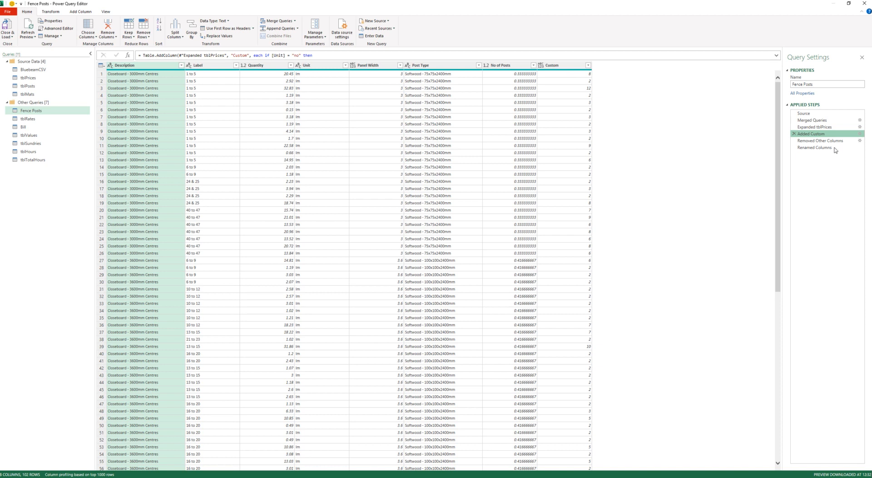
{"action": "left_click", "coordinate": [820, 141]}
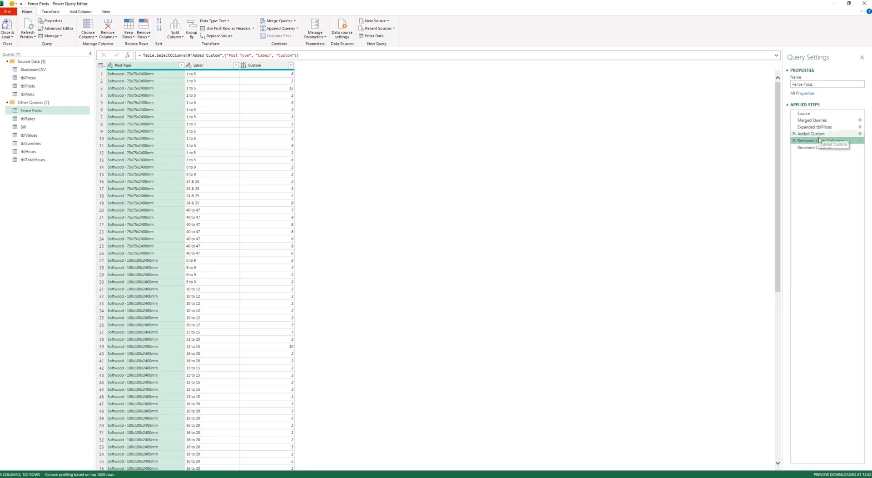
{"action": "left_click", "coordinate": [815, 149]}
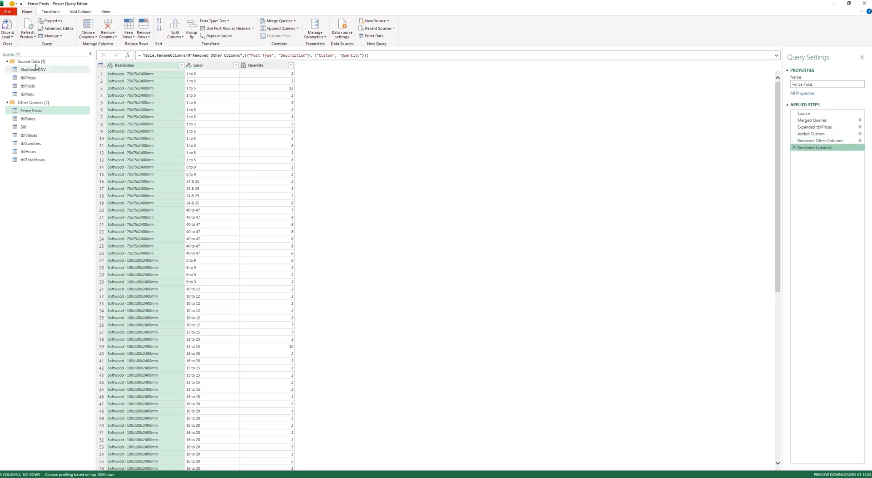
{"action": "mouse_move", "coordinate": [162, 71]}
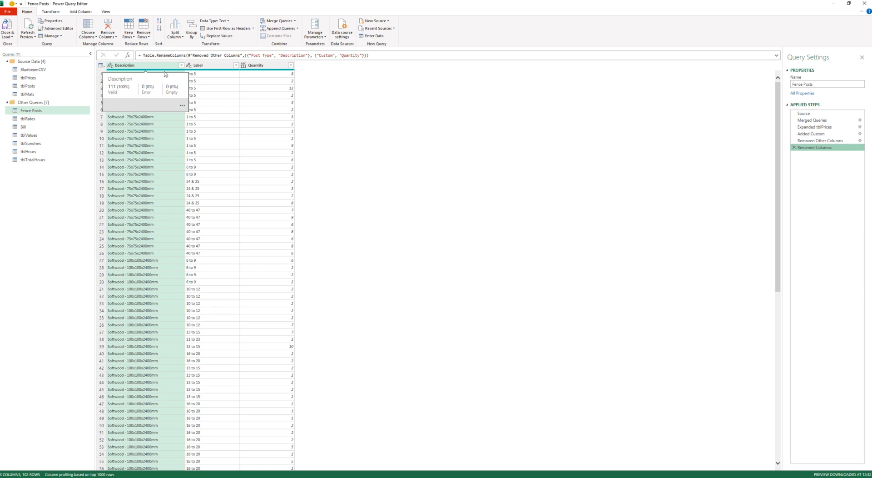
{"action": "left_click", "coordinate": [37, 120]}
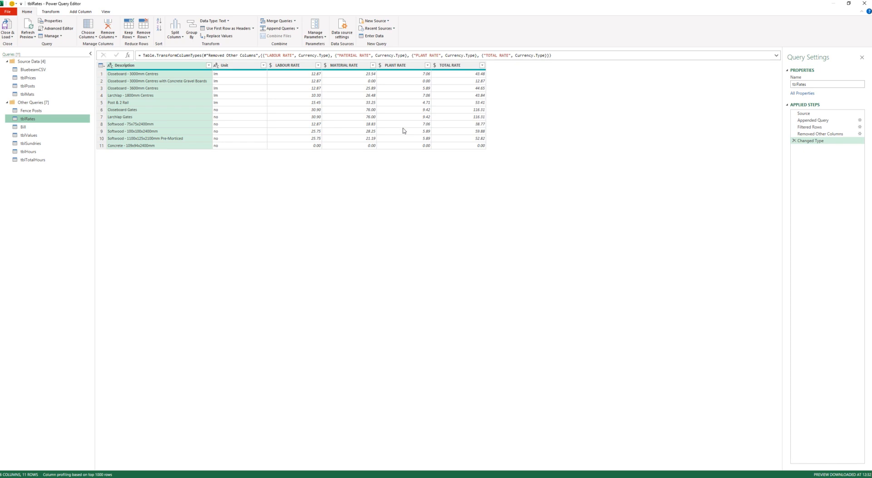
Close and load the queries back to the workbook, and expand both collapsed column groups on Output 1 to show the Helper column and summary tables
{"action": "left_click", "coordinate": [8, 24]}
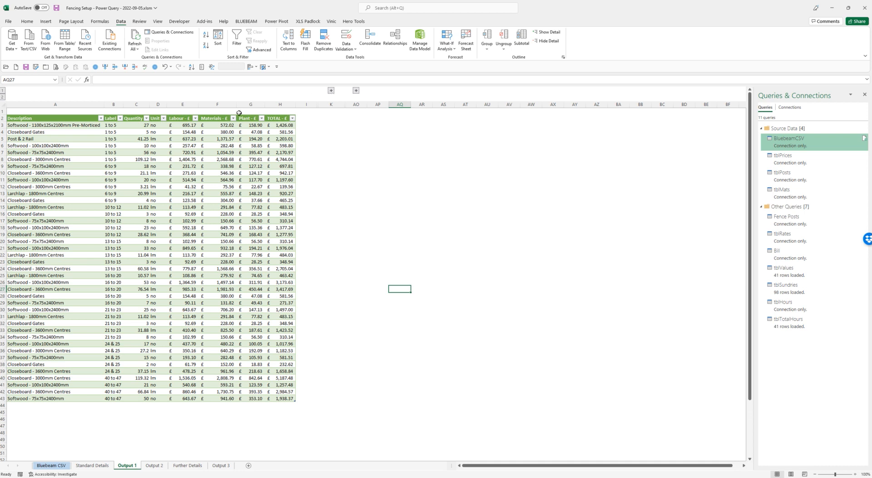
{"action": "left_click", "coordinate": [331, 91]}
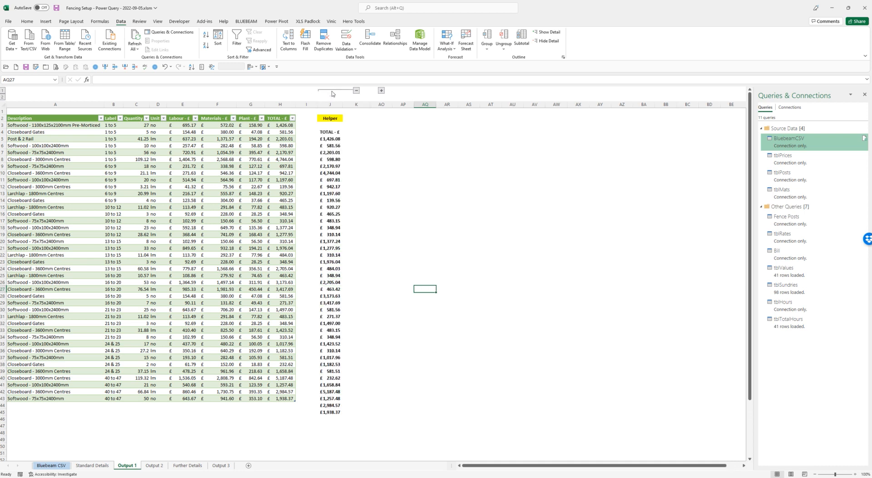
{"action": "left_click", "coordinate": [380, 90]}
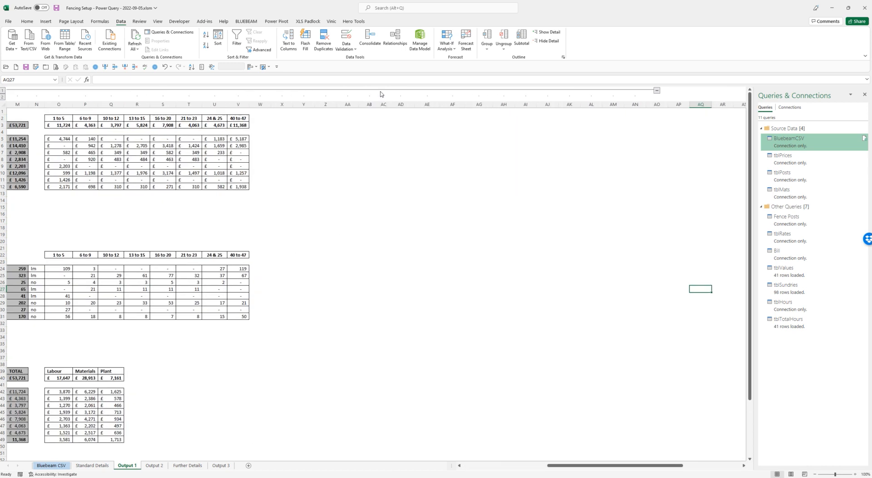
{"action": "left_click_drag", "start_coordinate": [595, 464], "coordinate": [508, 456]}
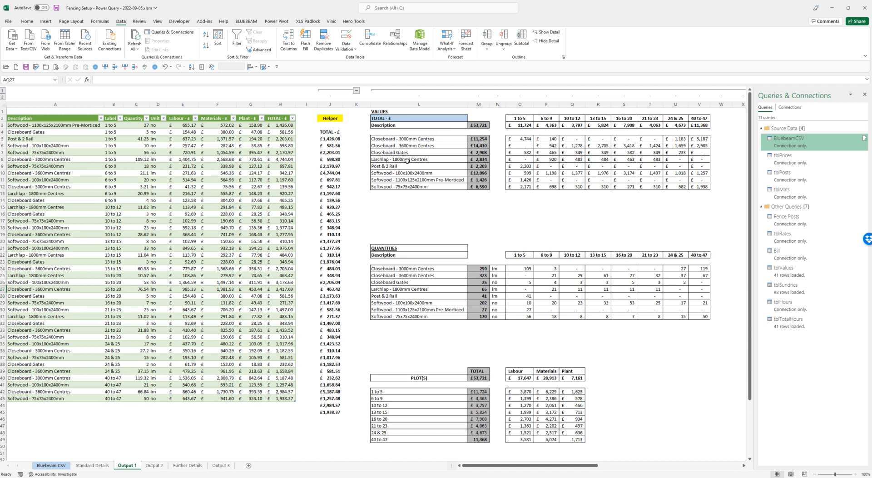
Inspect the description list's formula in the VALUES table and view its Labour - £, Materials - £ and Plant - £ breakdowns before returning to TOTAL - £
{"action": "left_click", "coordinate": [401, 175]}
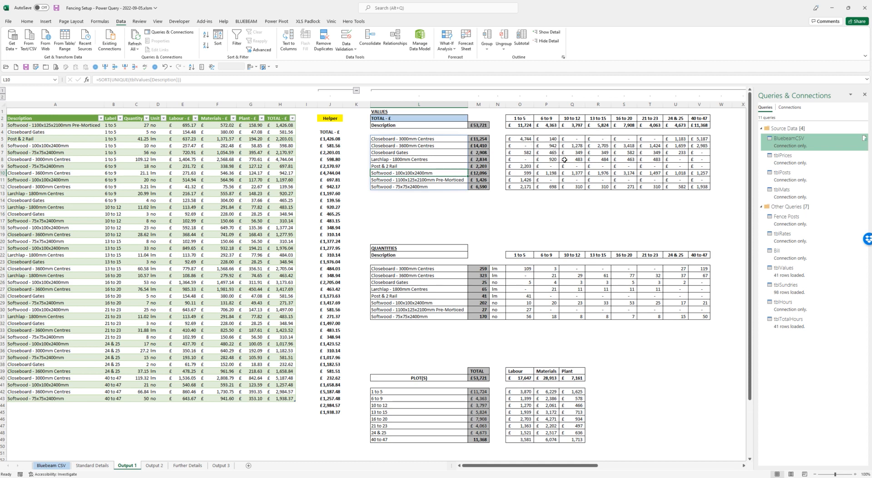
{"action": "left_click", "coordinate": [433, 119]}
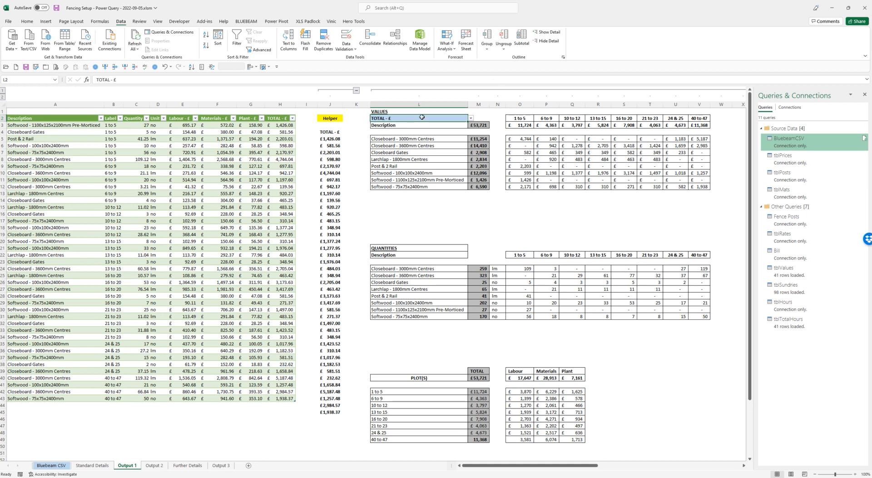
{"action": "left_click", "coordinate": [470, 119]}
{"action": "left_click", "coordinate": [385, 124]}
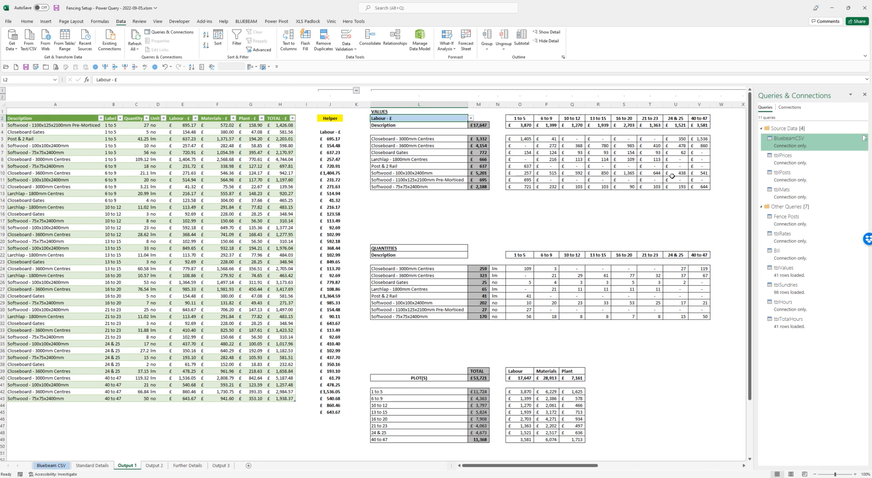
{"action": "left_click", "coordinate": [471, 118]}
{"action": "left_click", "coordinate": [407, 129]}
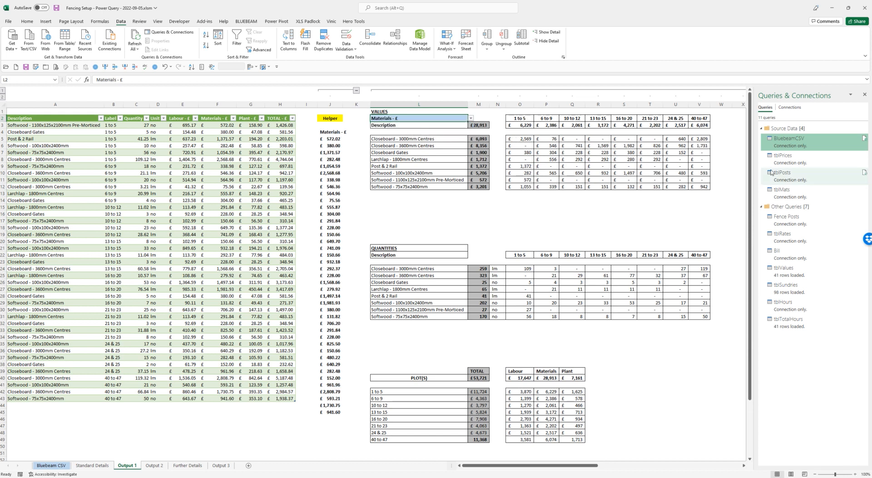
{"action": "left_click", "coordinate": [471, 118]}
{"action": "left_click", "coordinate": [411, 134]}
{"action": "left_click", "coordinate": [471, 118]}
{"action": "left_click", "coordinate": [385, 136]}
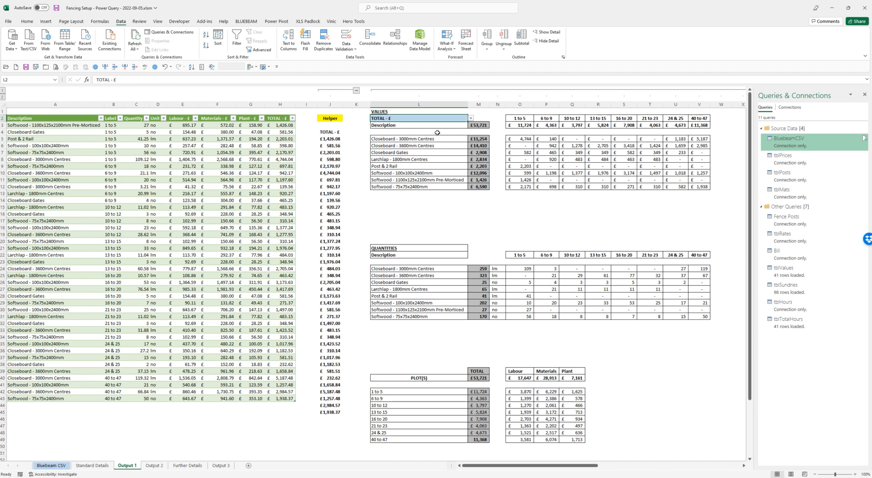
Review the quantities and plot summary tables, and refresh all the workbook's queries to bring plots 48 to 51 into Output 1
{"action": "scroll", "coordinate": [488, 173], "scroll_direction": "down", "scroll_amount": 2}
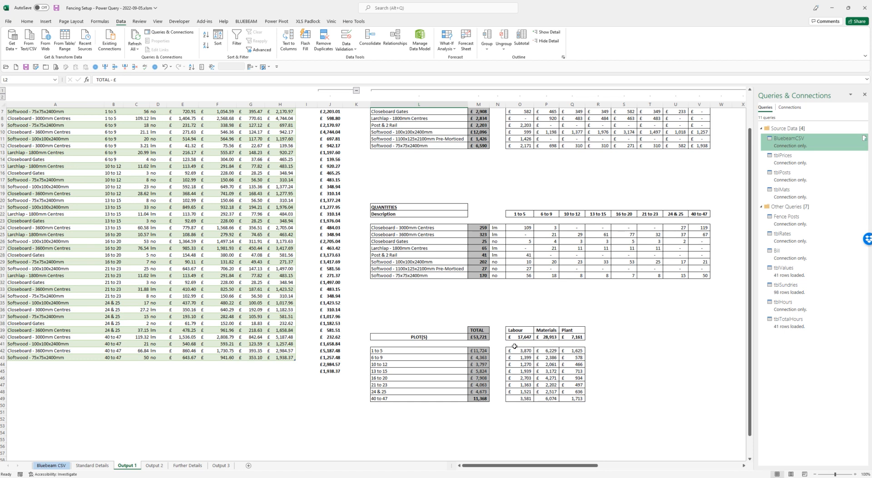
{"action": "scroll", "coordinate": [492, 334], "scroll_direction": "down", "scroll_amount": 1}
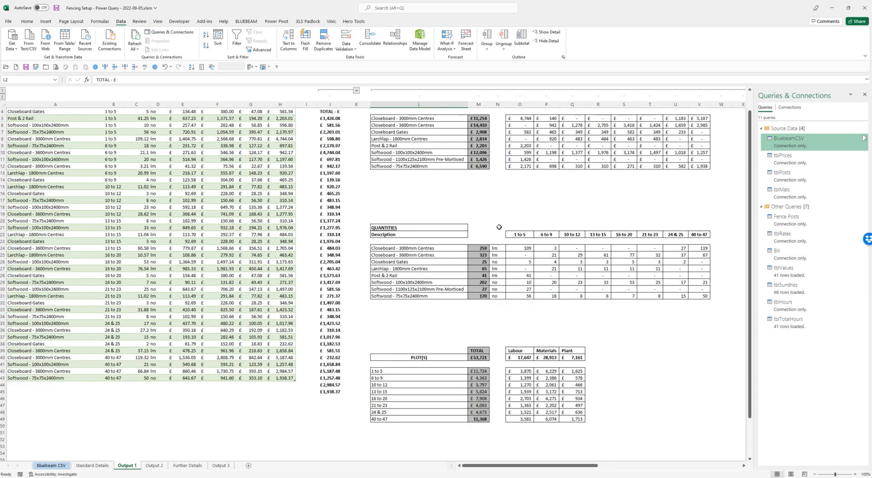
{"action": "scroll", "coordinate": [497, 226], "scroll_direction": "up", "scroll_amount": 3}
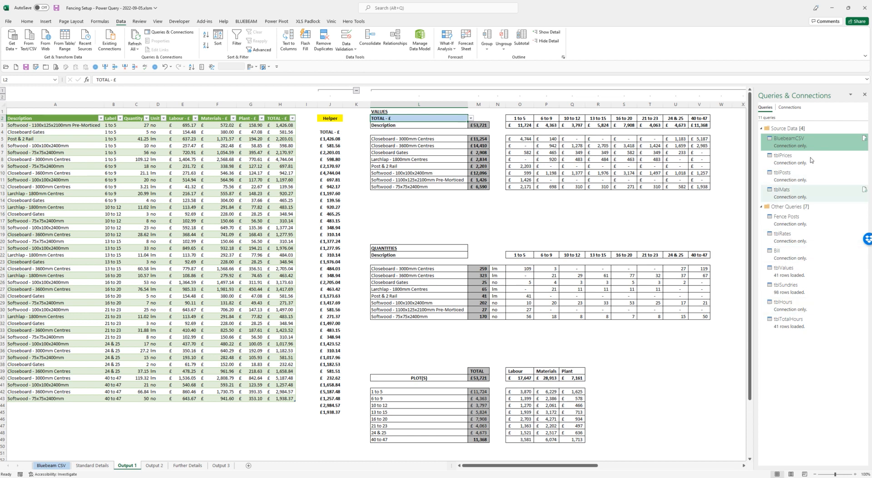
{"action": "left_click", "coordinate": [136, 38]}
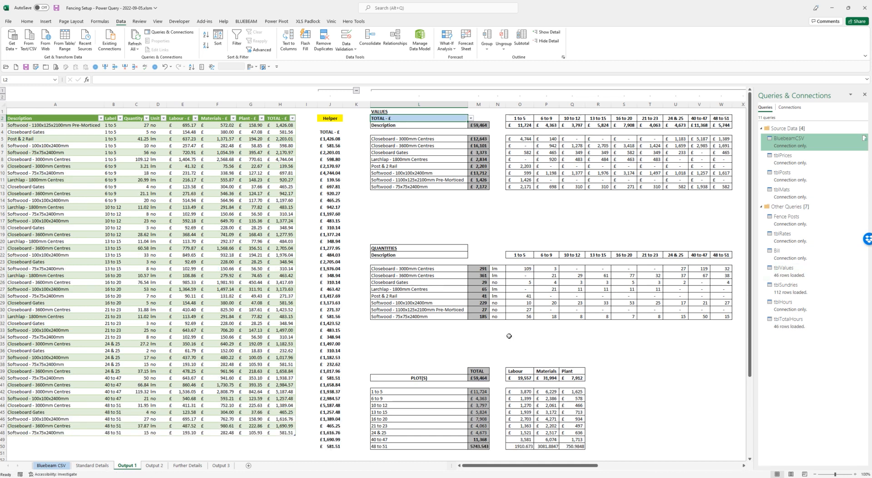
{"action": "scroll", "coordinate": [509, 336], "scroll_direction": "down", "scroll_amount": 1}
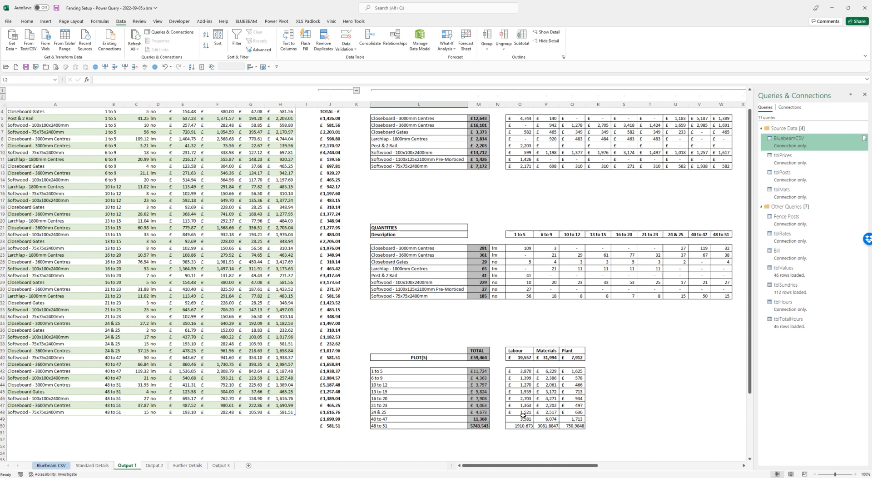
{"action": "scroll", "coordinate": [523, 416], "scroll_direction": "up", "scroll_amount": 1}
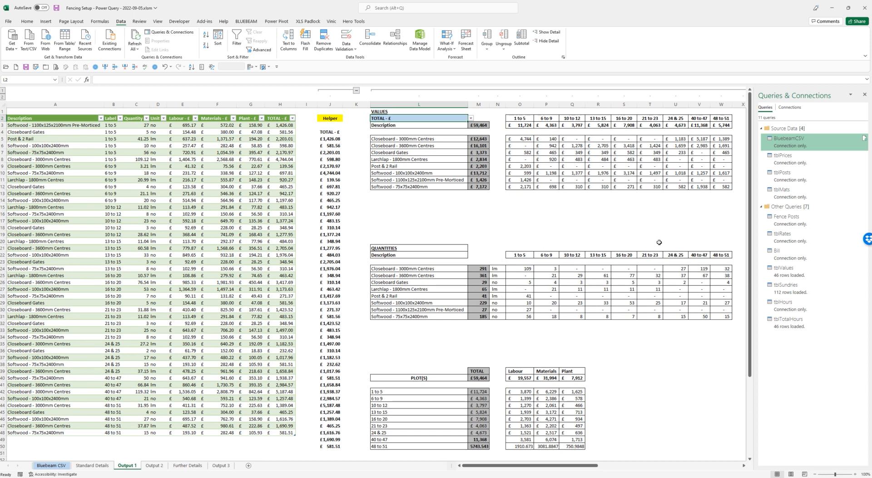
Check the refreshed VALUES table with the Labour - £ breakdown, and set it back to TOTAL - £
{"action": "left_click", "coordinate": [471, 118]}
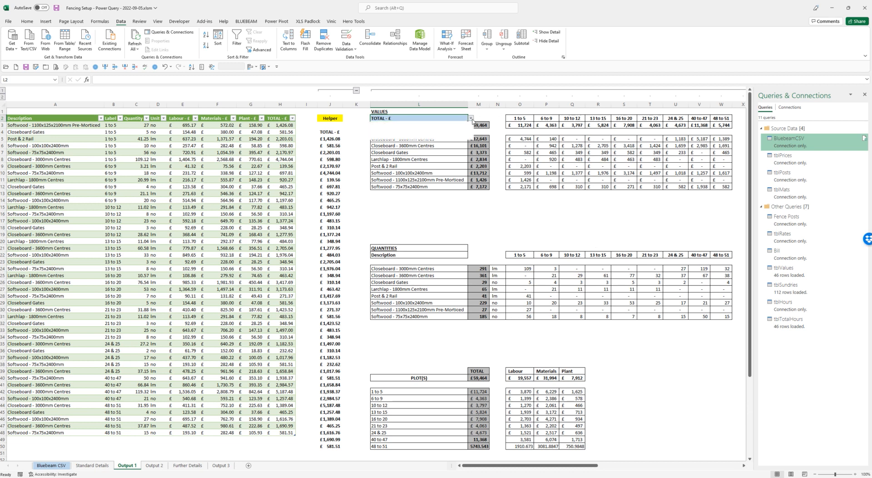
{"action": "left_click", "coordinate": [382, 124]}
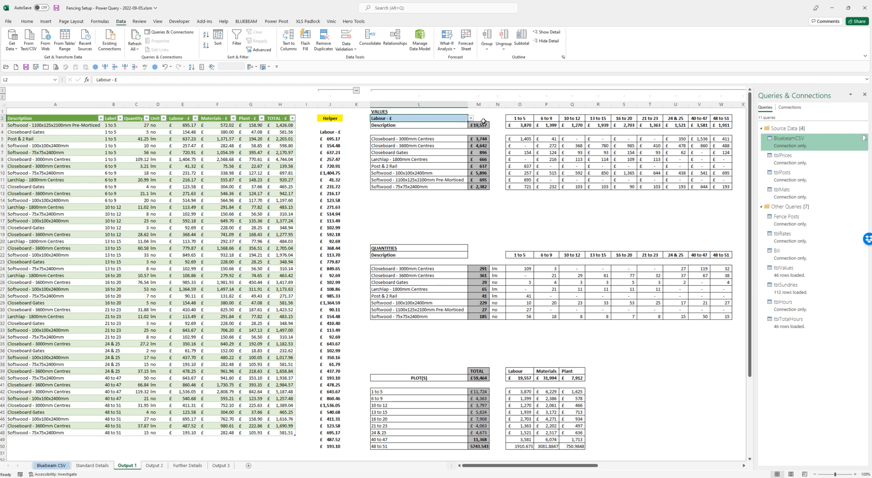
{"action": "left_click", "coordinate": [471, 119]}
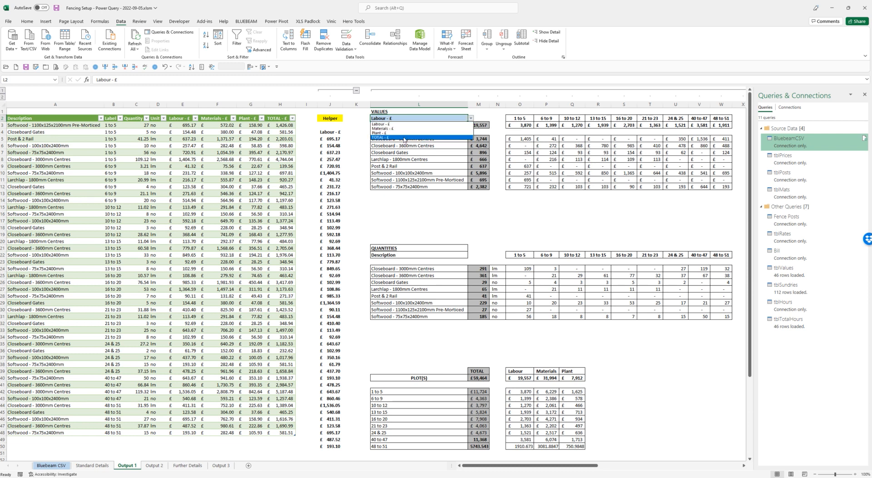
{"action": "left_click", "coordinate": [404, 138]}
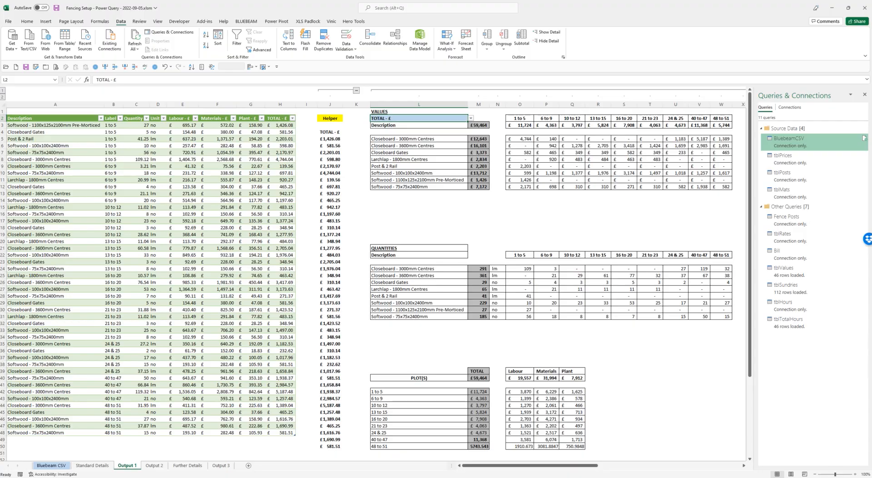
Switch to Bluebeam Revu to review the fencing markups for plots 48 to 51, and return to the Excel workbook
{"action": "key", "text": "alt+Tab"}
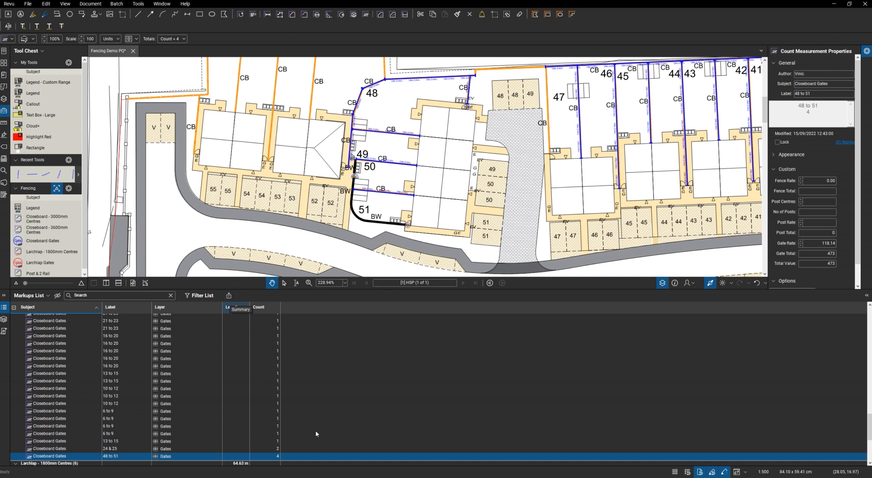
{"action": "key", "text": "alt+Tab"}
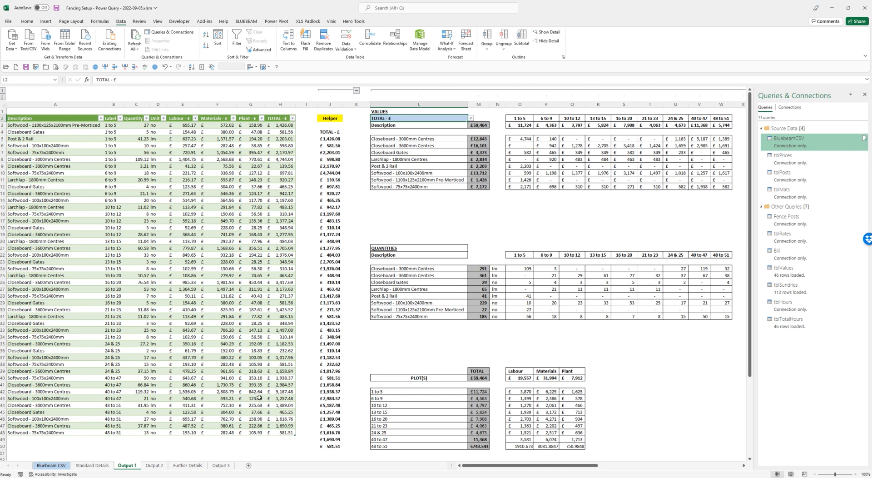
Open the Output 2 sheet and expand its collapsed columns to show the foreman, fencer and labourer hours summary per plot group
{"action": "left_click", "coordinate": [155, 465]}
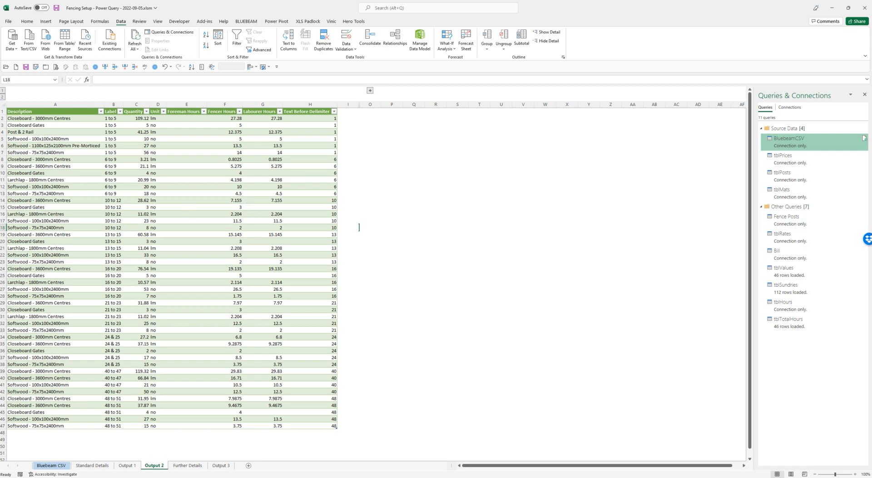
{"action": "mouse_move", "coordinate": [805, 248]}
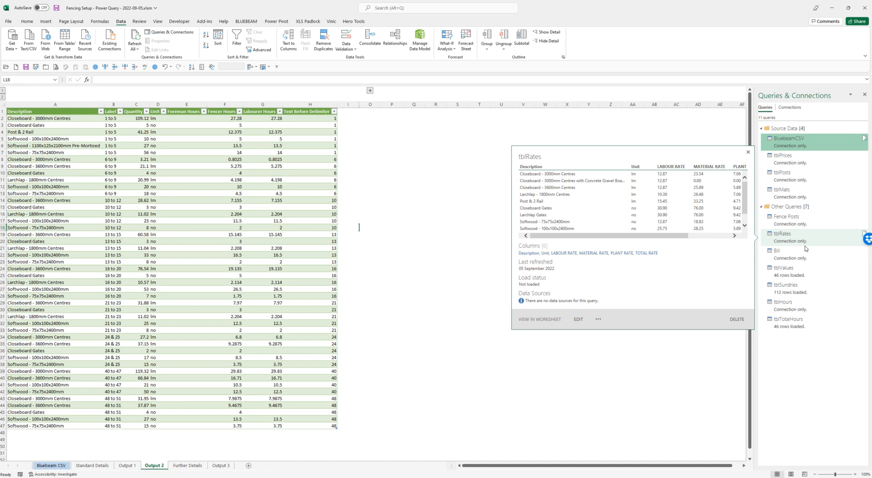
{"action": "left_click", "coordinate": [370, 91]}
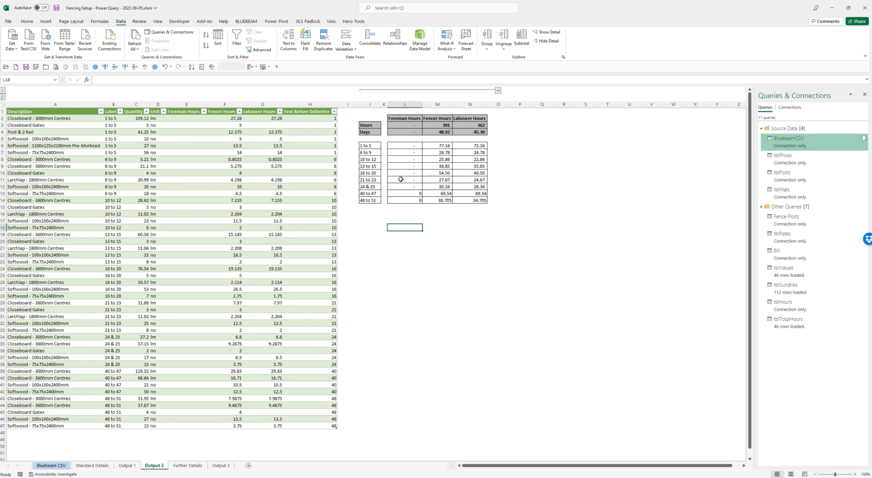
Open the Further Details sheet and review the material entries for the 3000mm and 3600mm centres closeboard fences
{"action": "left_click", "coordinate": [186, 465]}
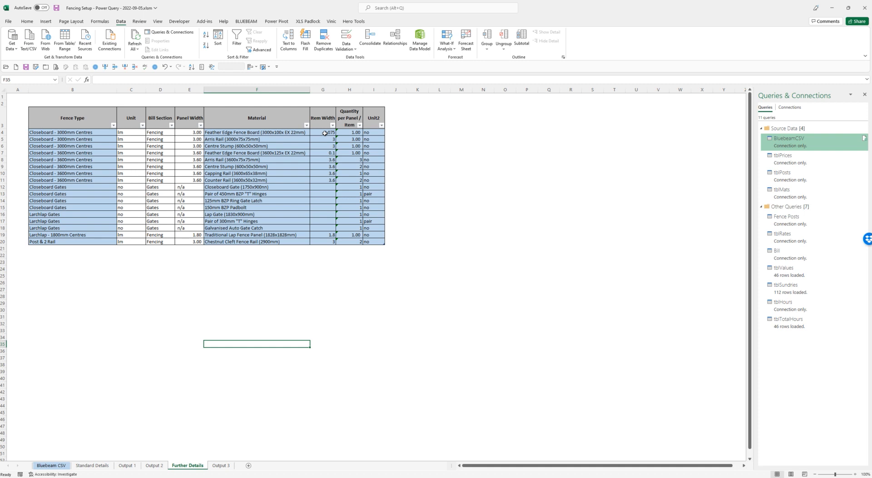
{"action": "left_click", "coordinate": [246, 140]}
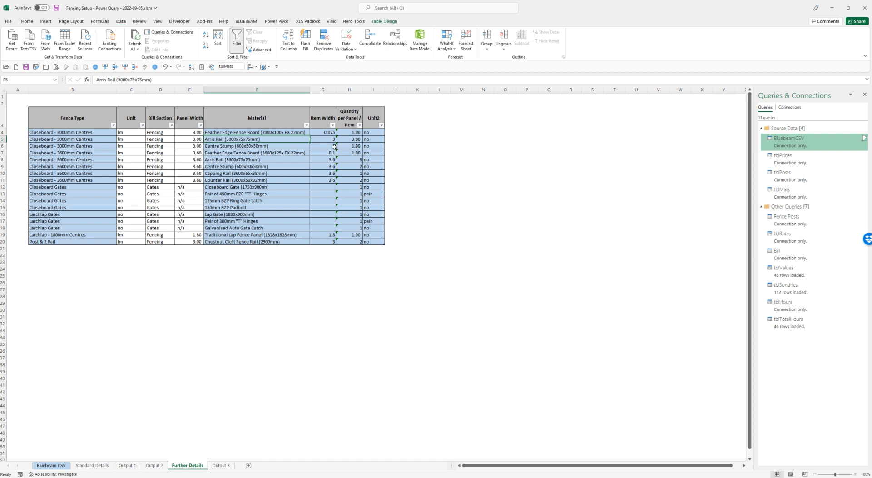
{"action": "left_click", "coordinate": [259, 154]}
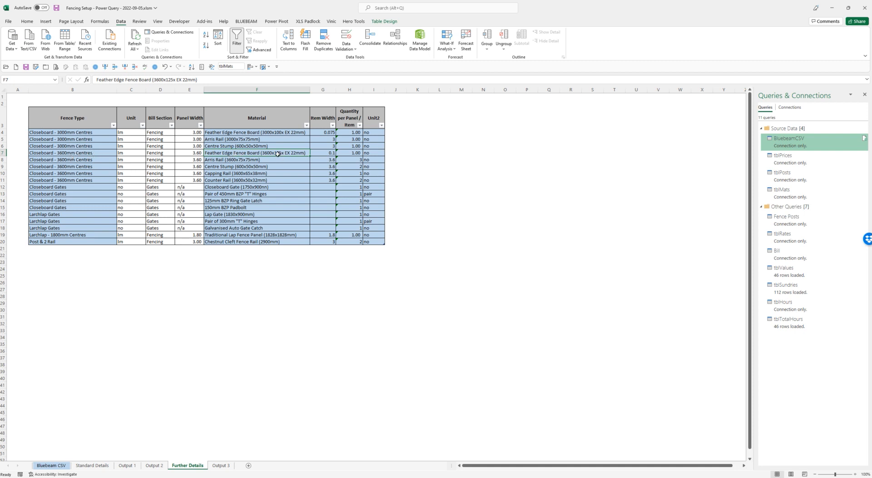
{"action": "left_click", "coordinate": [247, 160]}
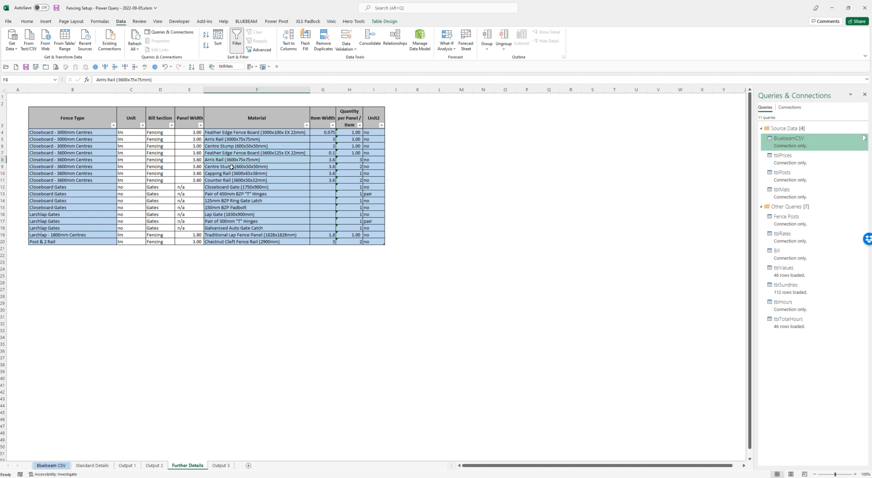
{"action": "left_click", "coordinate": [238, 167]}
{"action": "left_click", "coordinate": [225, 173]}
{"action": "left_click", "coordinate": [223, 181]}
Review the material entries for the closeboard gates, larchlap gates, larchlap fence panel and Post & 2 Rail fence
{"action": "left_click", "coordinate": [216, 188]}
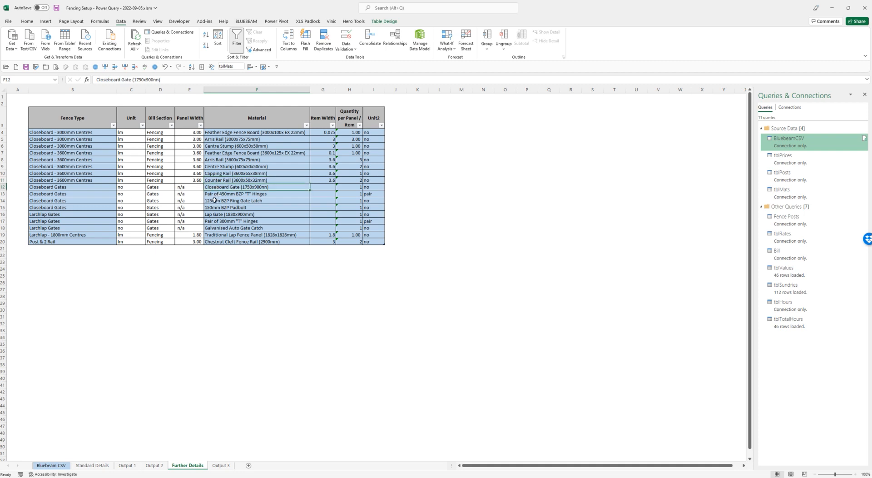
{"action": "left_click", "coordinate": [222, 214]}
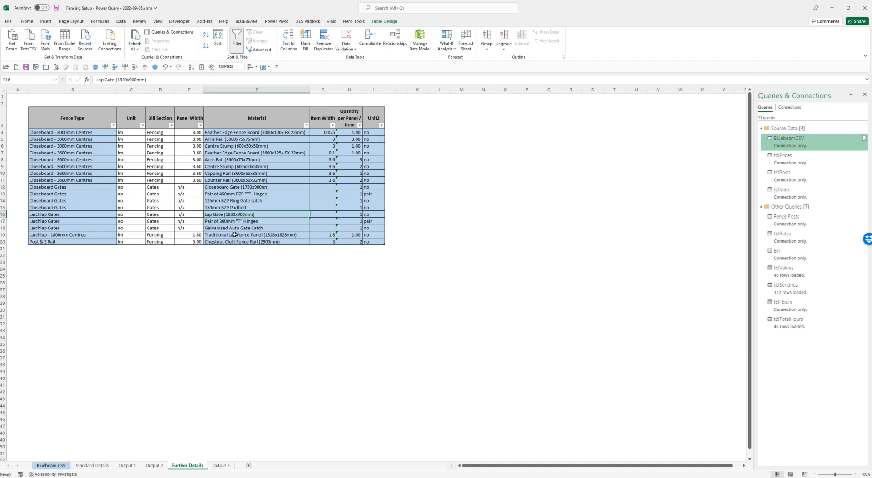
{"action": "left_click", "coordinate": [232, 230]}
{"action": "left_click", "coordinate": [233, 236]}
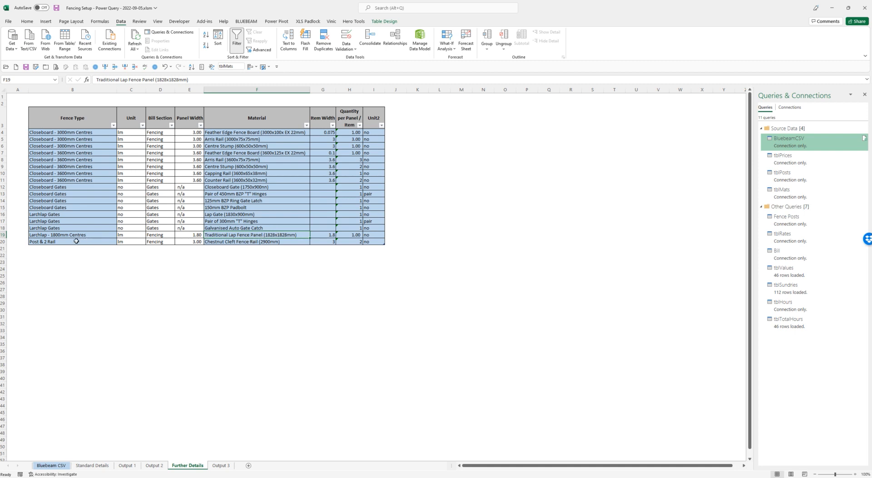
{"action": "left_click", "coordinate": [234, 242]}
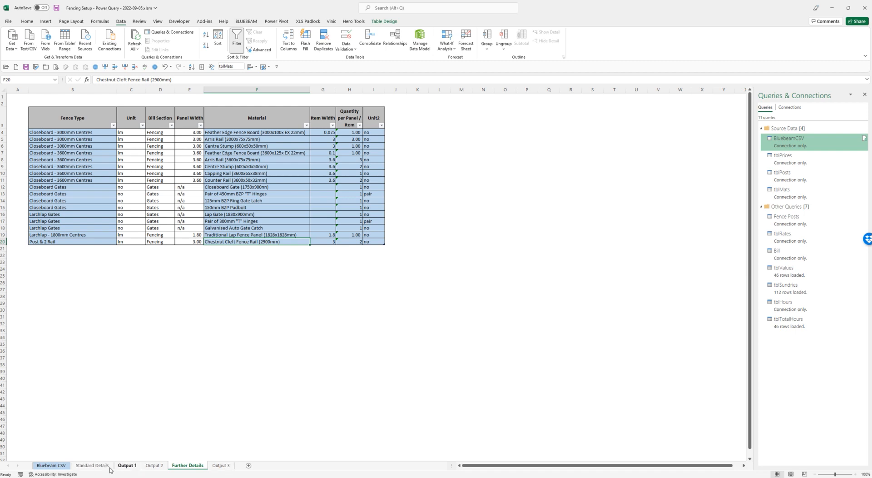
Open the Output 3 sheet and review the sundries table from plots 1 to 5 through to 48 to 51
{"action": "left_click", "coordinate": [217, 468]}
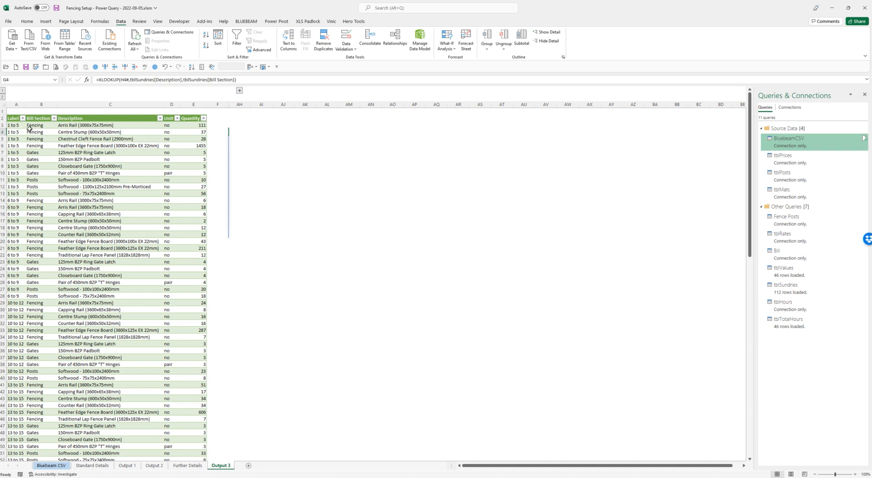
{"action": "left_click", "coordinate": [91, 127]}
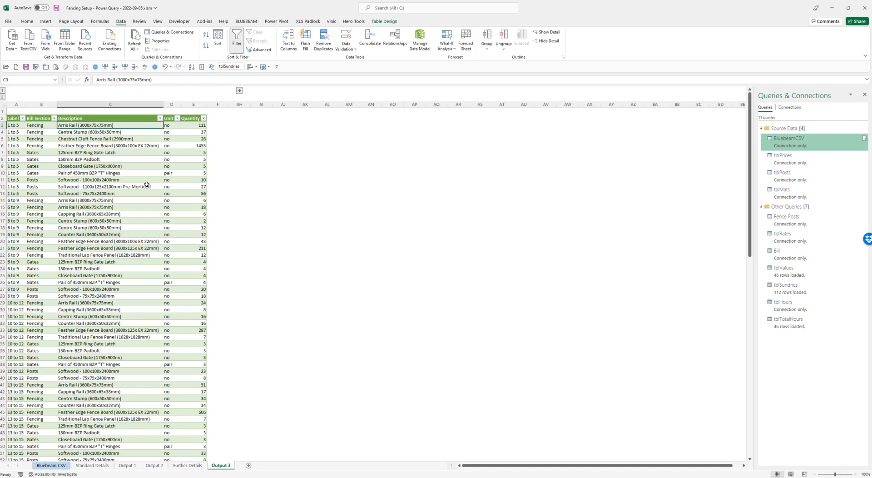
{"action": "scroll", "coordinate": [91, 279], "scroll_direction": "down", "scroll_amount": 10}
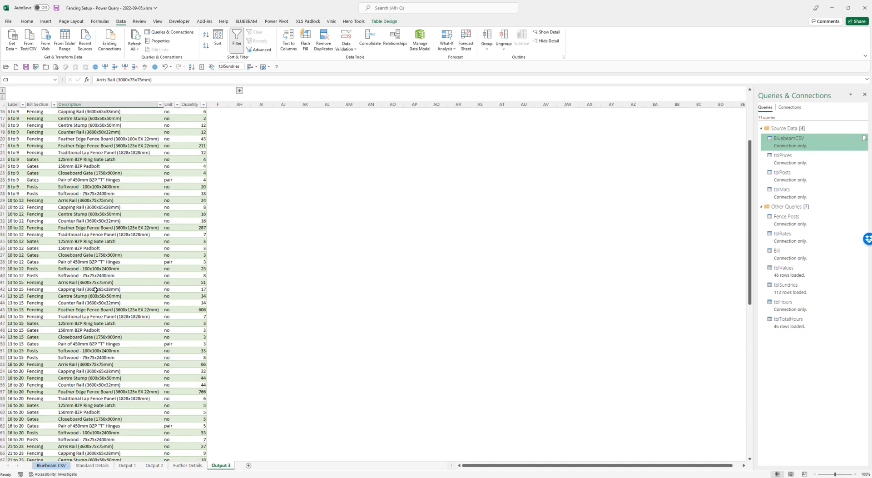
{"action": "scroll", "coordinate": [97, 294], "scroll_direction": "down", "scroll_amount": 17}
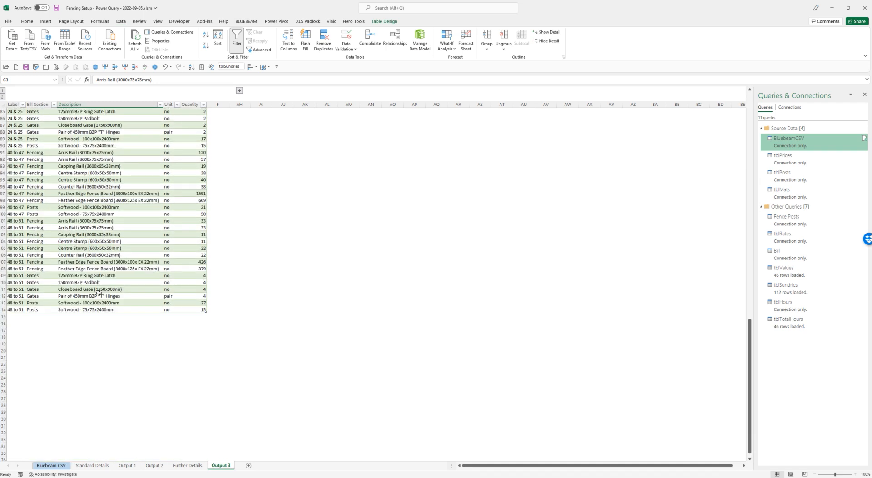
{"action": "scroll", "coordinate": [98, 293], "scroll_direction": "up", "scroll_amount": 20}
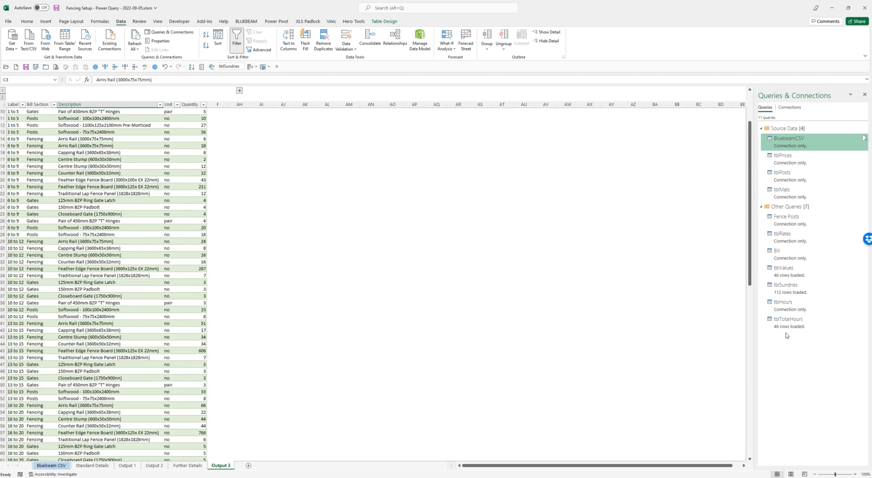
Open the tblSundries query in Power Query Editor and review its applied steps from Source to Expanded tblMats
{"action": "double_click", "coordinate": [795, 289]}
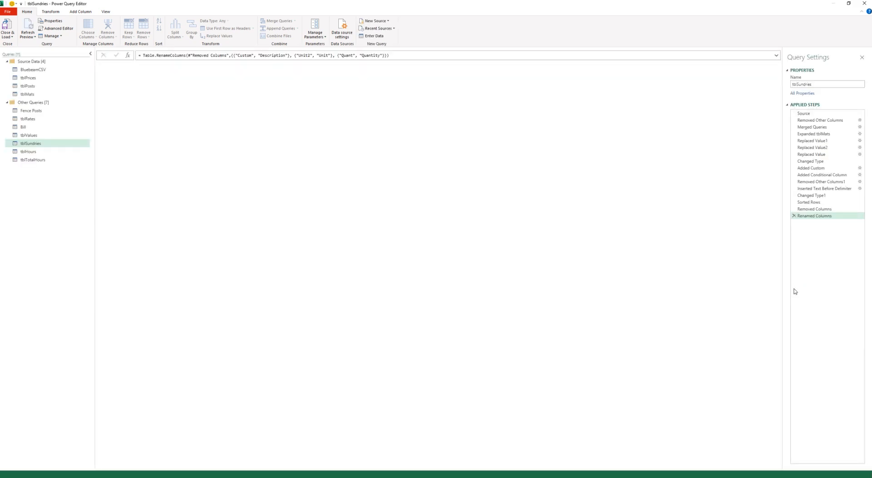
{"action": "left_click", "coordinate": [808, 114]}
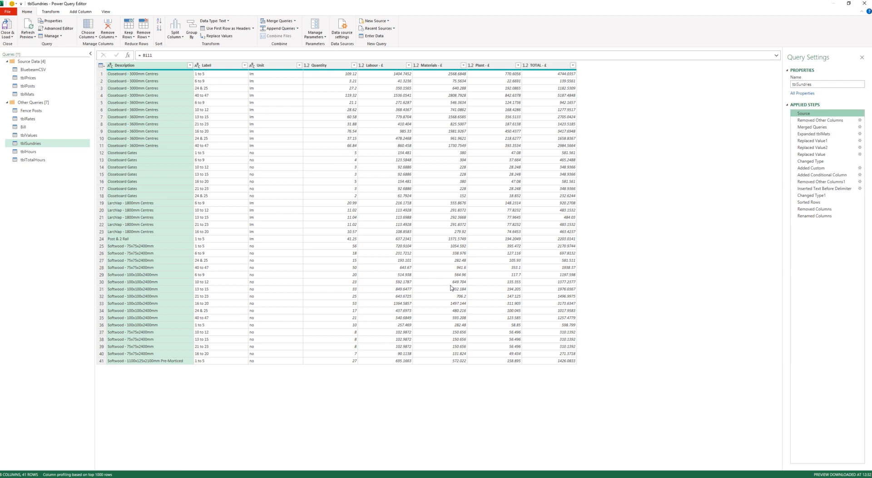
{"action": "left_click", "coordinate": [806, 121]}
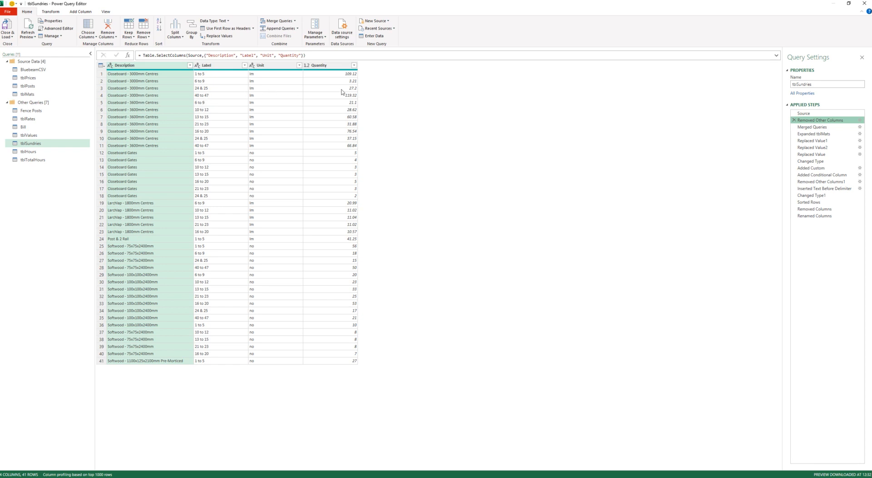
{"action": "left_click", "coordinate": [823, 129]}
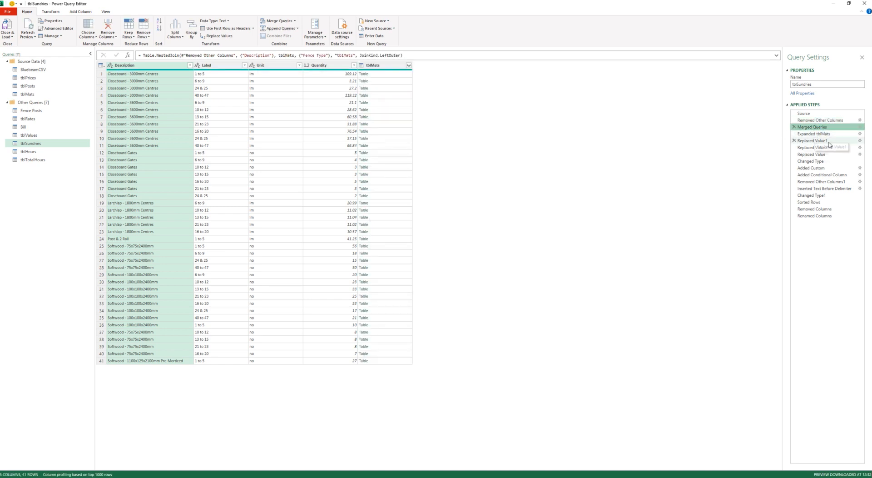
{"action": "left_click", "coordinate": [815, 135]}
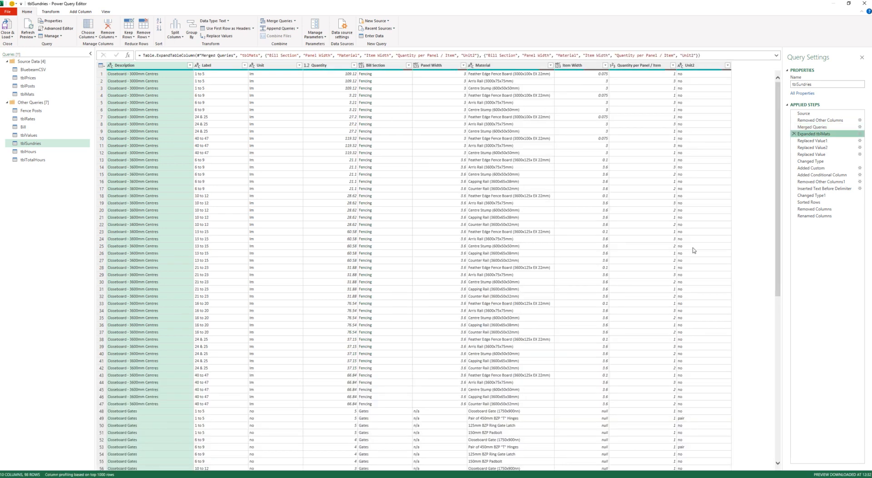
Review the value replacement, Changed Type, Added Custom and Added Conditional Column steps of tblSundries, including the added end columns
{"action": "left_click", "coordinate": [820, 141]}
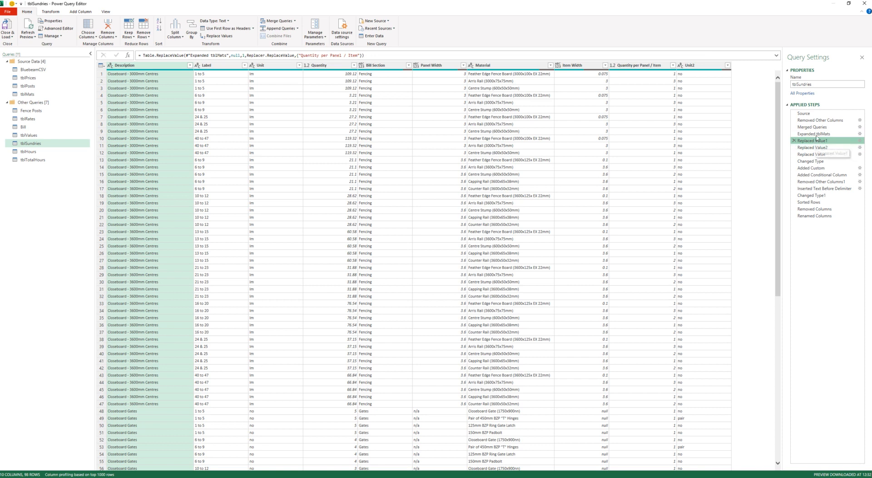
{"action": "left_click", "coordinate": [809, 148]}
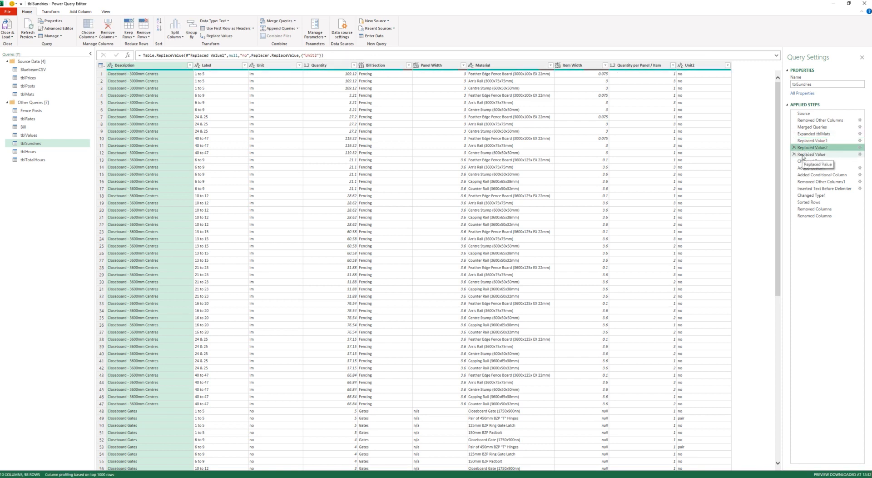
{"action": "left_click", "coordinate": [810, 154]}
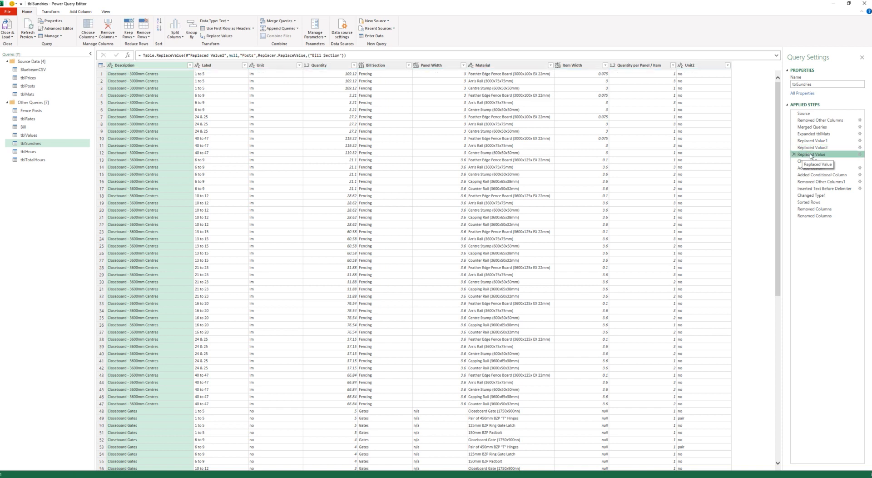
{"action": "left_click", "coordinate": [808, 161]}
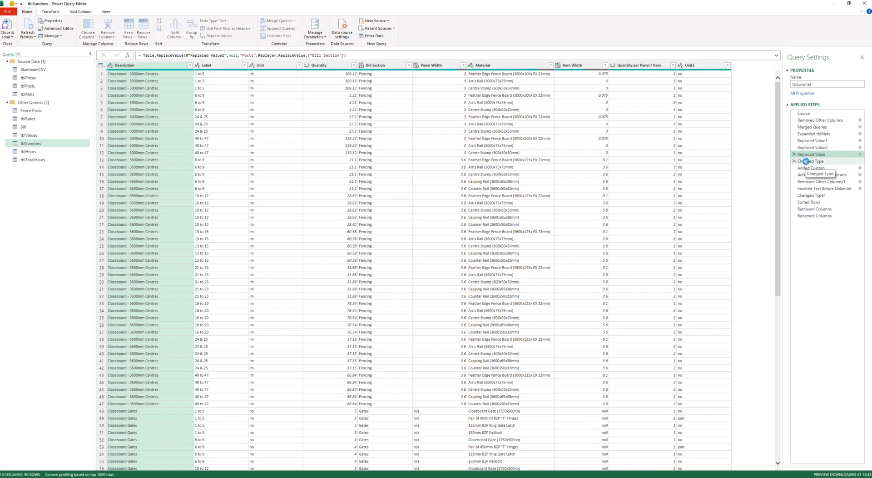
{"action": "left_click", "coordinate": [806, 168]}
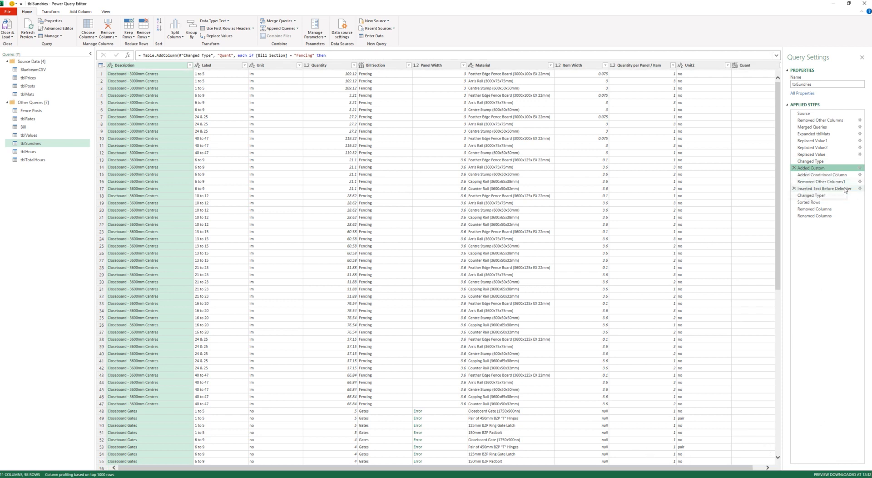
{"action": "left_click", "coordinate": [818, 175]}
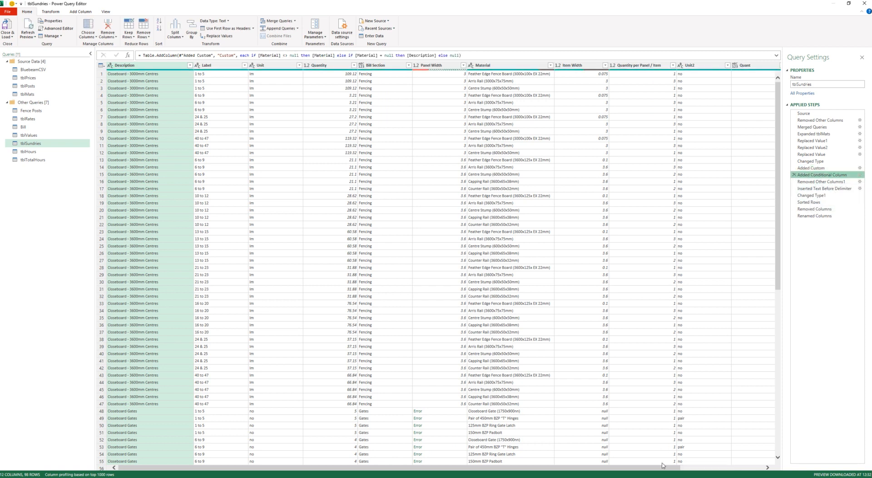
{"action": "left_click_drag", "start_coordinate": [671, 468], "coordinate": [761, 470]}
Review the remaining tblSundries steps from Removed Other Columns1 through the delimiter, type and sort steps to Renamed Columns
{"action": "left_click", "coordinate": [819, 182]}
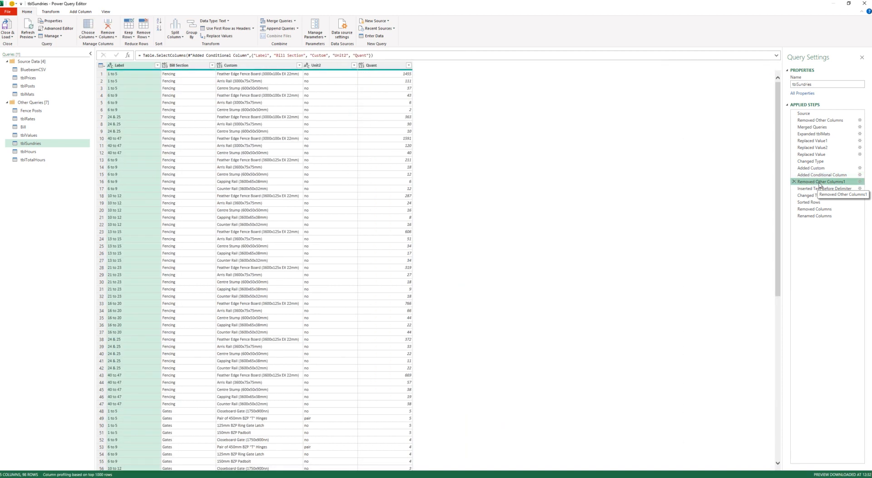
{"action": "left_click", "coordinate": [822, 189]}
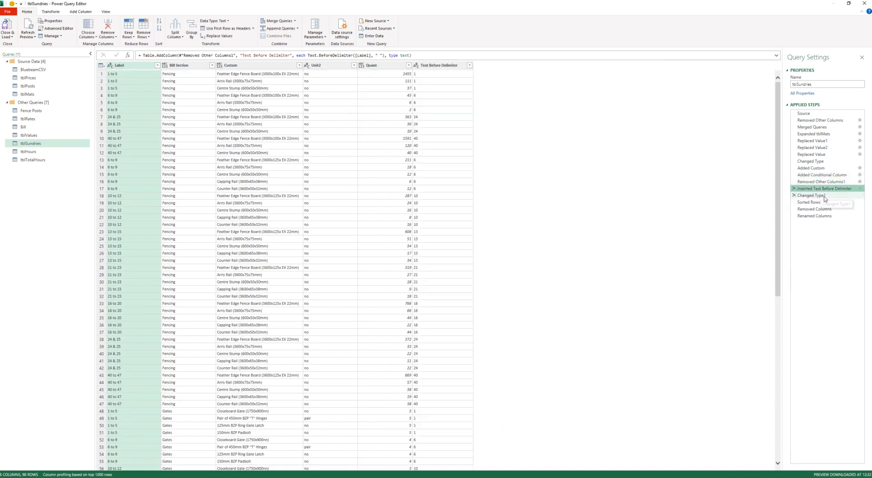
{"action": "left_click", "coordinate": [824, 196]}
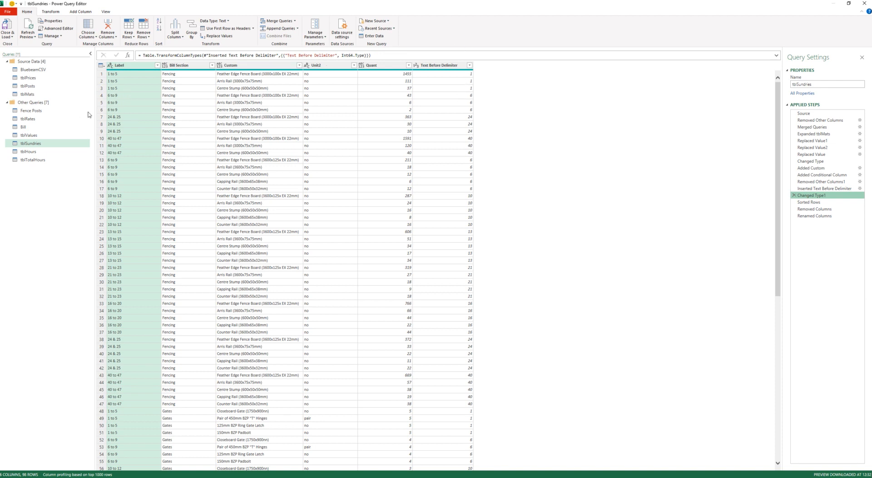
{"action": "left_click", "coordinate": [815, 202]}
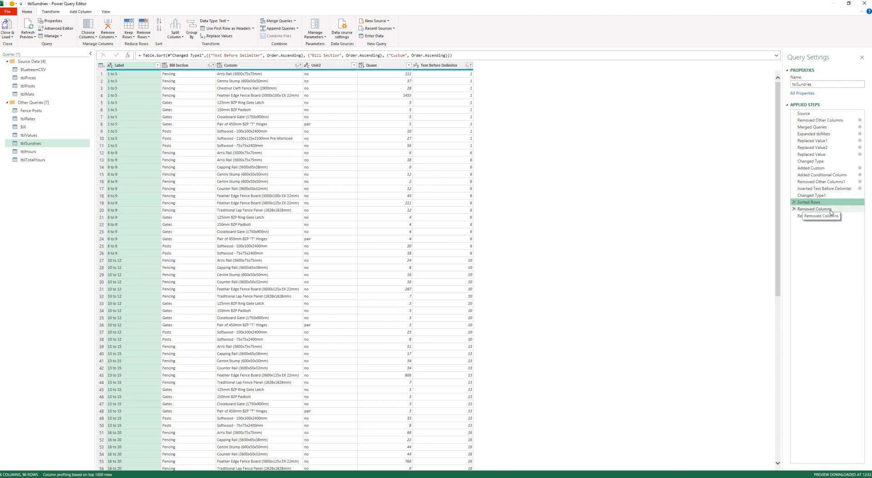
{"action": "left_click", "coordinate": [813, 209]}
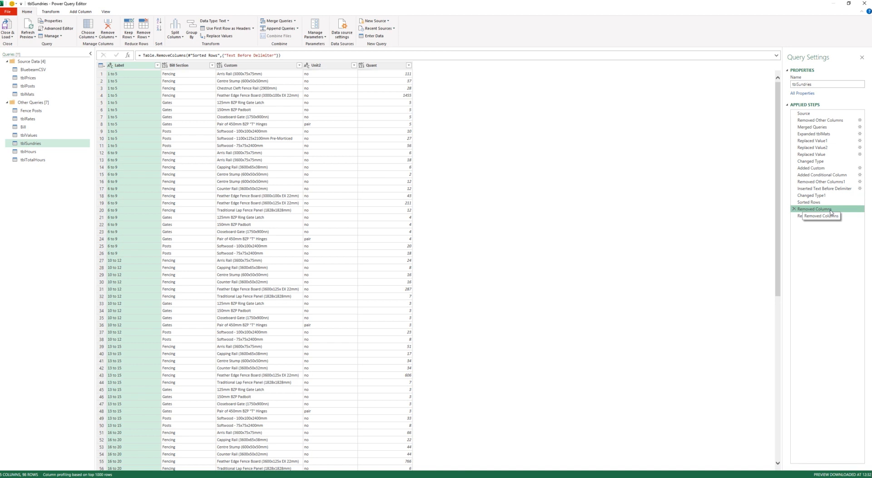
{"action": "left_click", "coordinate": [818, 215]}
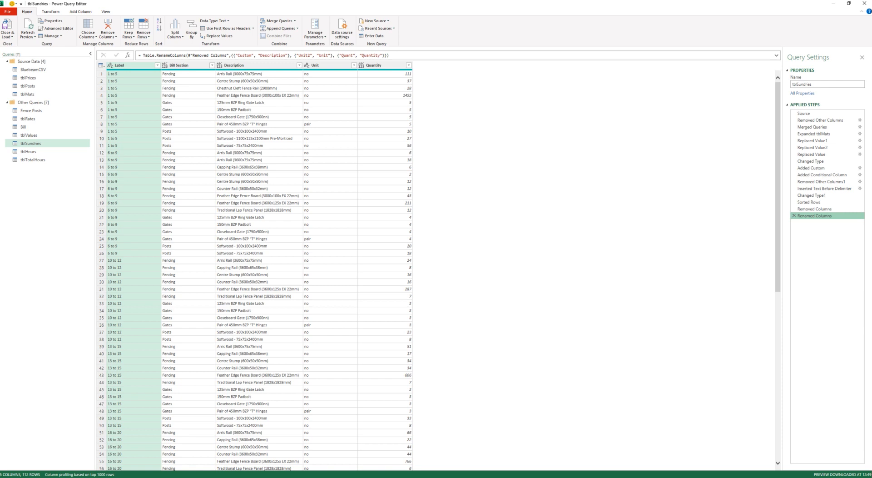
Close and load the query, and expand Output 3's collapsed columns to show the materials summary by plot group
{"action": "left_click", "coordinate": [7, 25]}
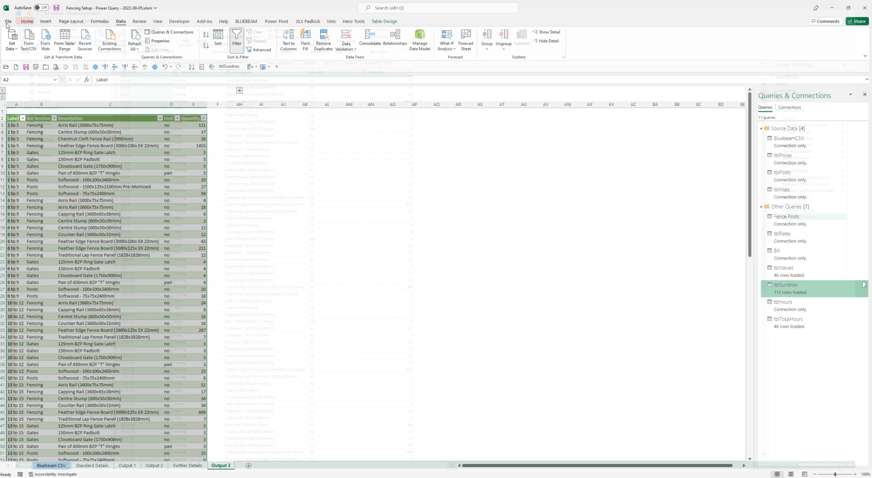
{"action": "left_click", "coordinate": [240, 91]}
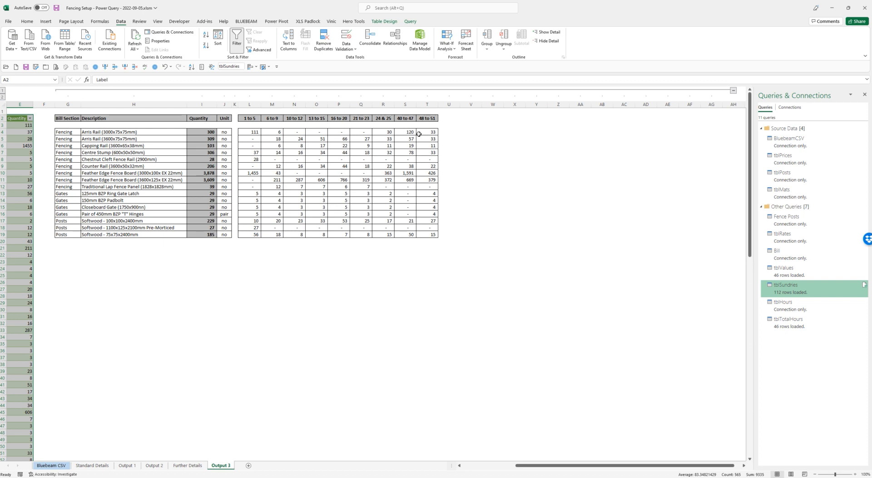
Review Output 1, selecting table columns A to H and examining the values, quantities and plot cost summaries beside them
{"action": "left_click", "coordinate": [134, 139]}
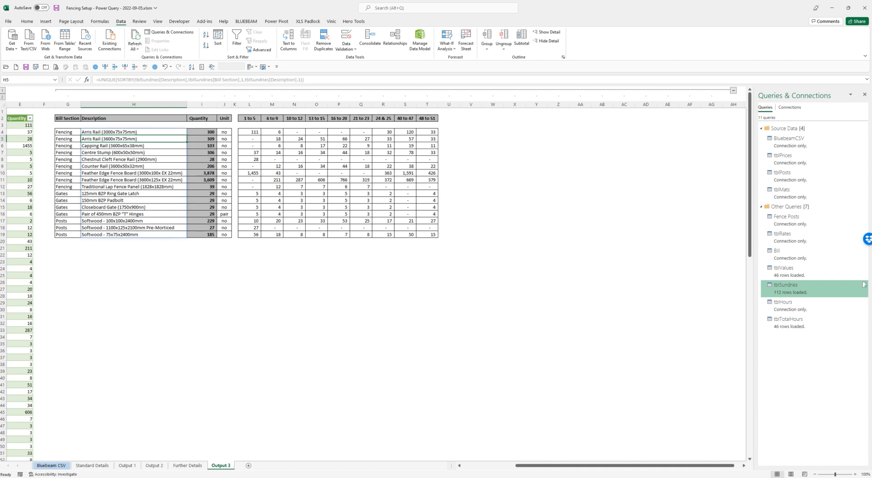
{"action": "left_click", "coordinate": [127, 465]}
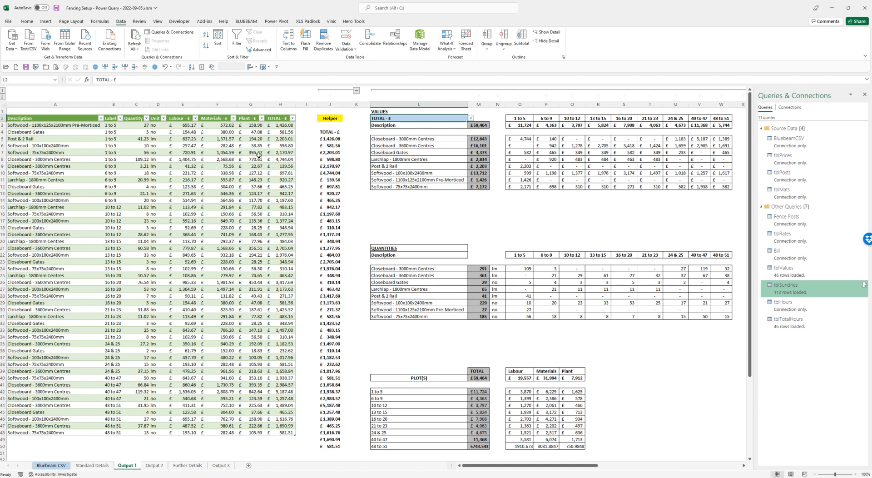
{"action": "mouse_move", "coordinate": [289, 106]}
{"action": "left_mouse_down"}
{"action": "mouse_move", "coordinate": [115, 113]}
{"action": "mouse_move", "coordinate": [109, 122]}
{"action": "mouse_move", "coordinate": [28, 136]}
{"action": "left_mouse_up"}
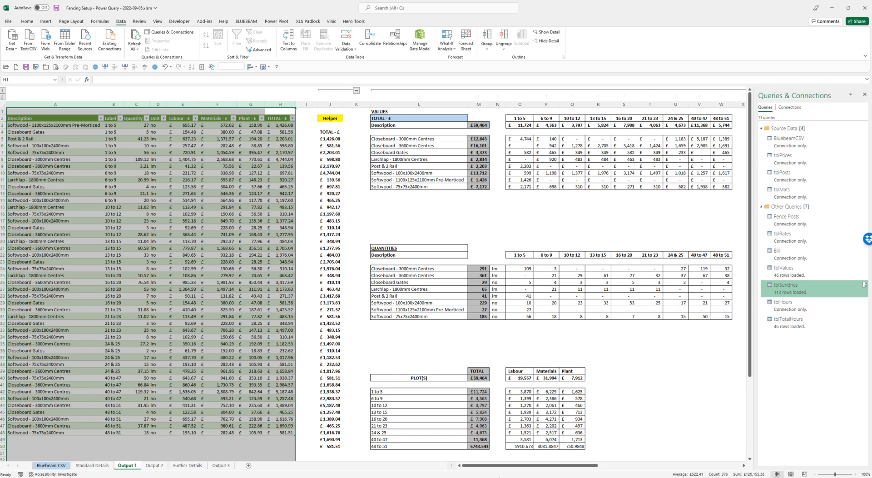
{"action": "left_click_drag", "start_coordinate": [496, 471], "coordinate": [563, 470]}
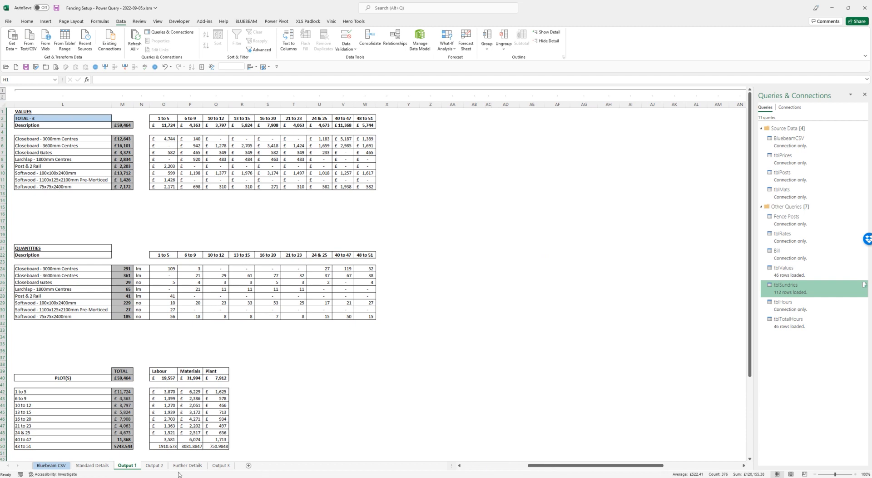
Review the labour-hours table and plot group summary on Output 2, and open the Further Details materials table
{"action": "left_click", "coordinate": [163, 465]}
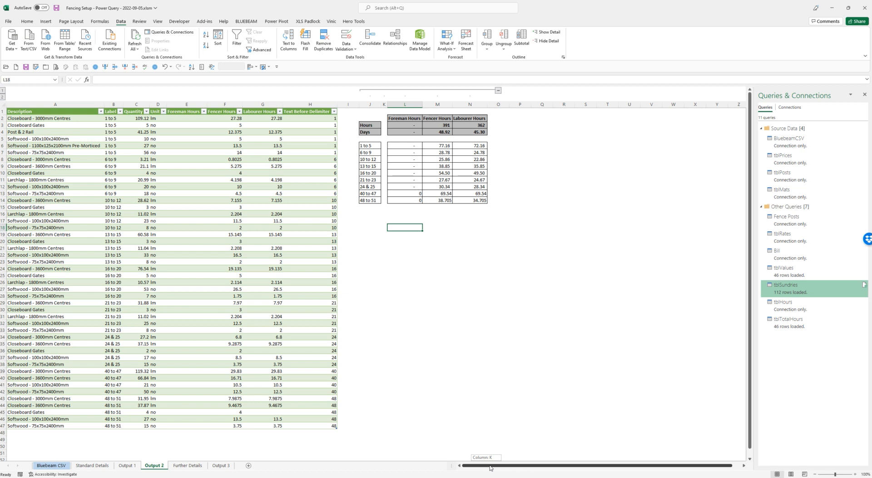
{"action": "scroll", "coordinate": [488, 470], "scroll_direction": "right", "scroll_amount": 1}
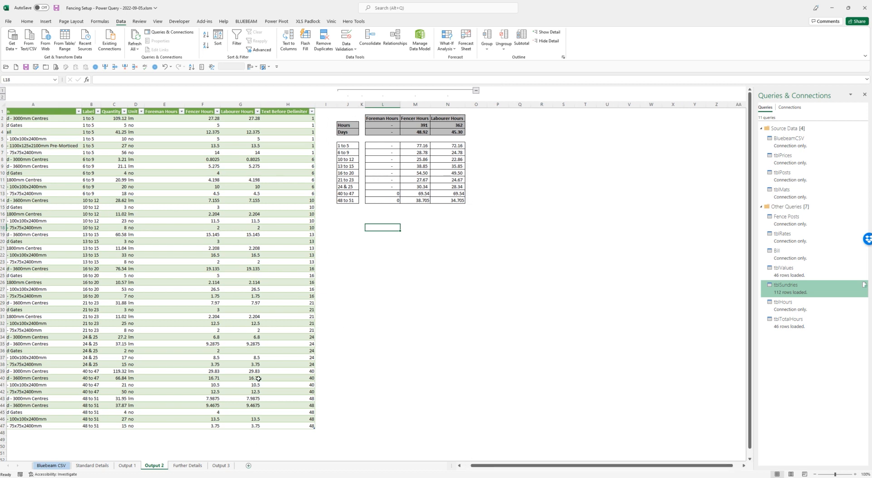
{"action": "left_click", "coordinate": [195, 467]}
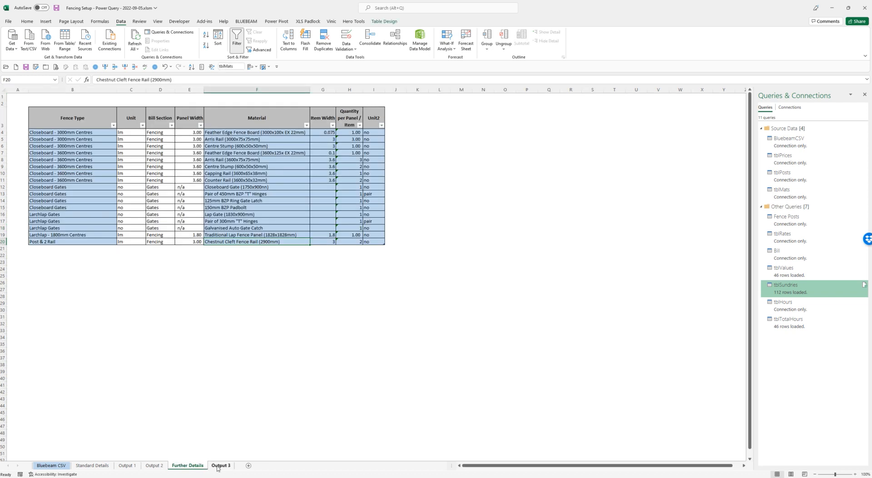